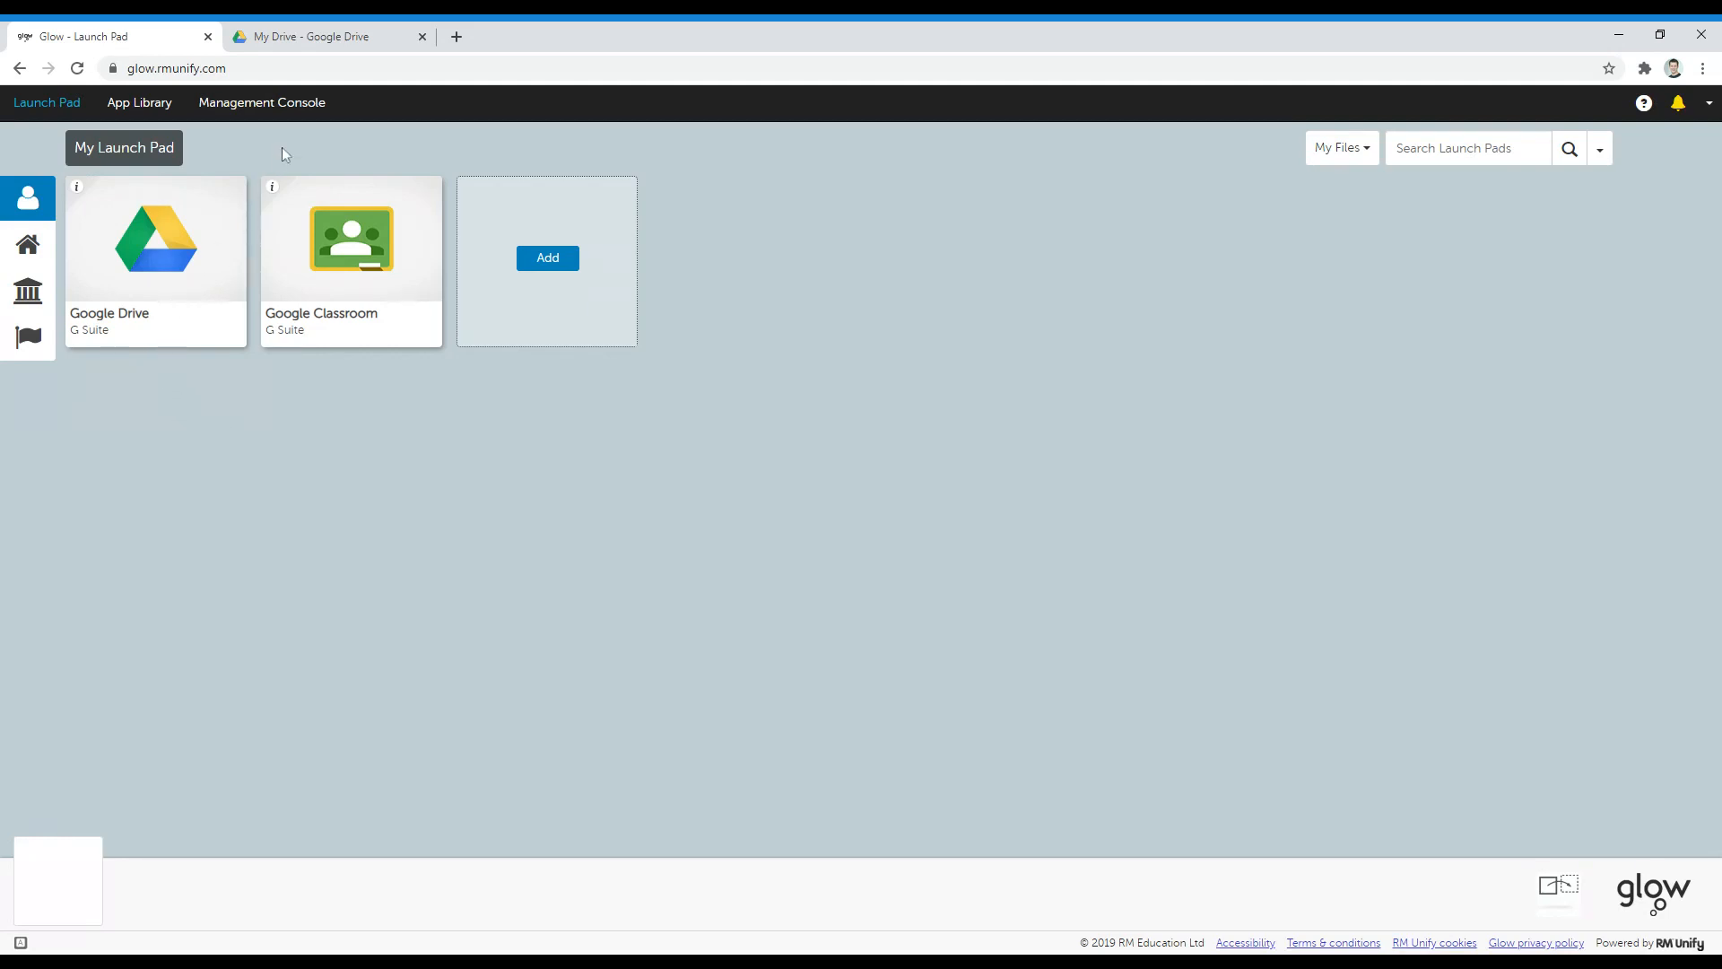
Create a blank Google Form from My Drive and name it "Computing quiz"
click(336, 40)
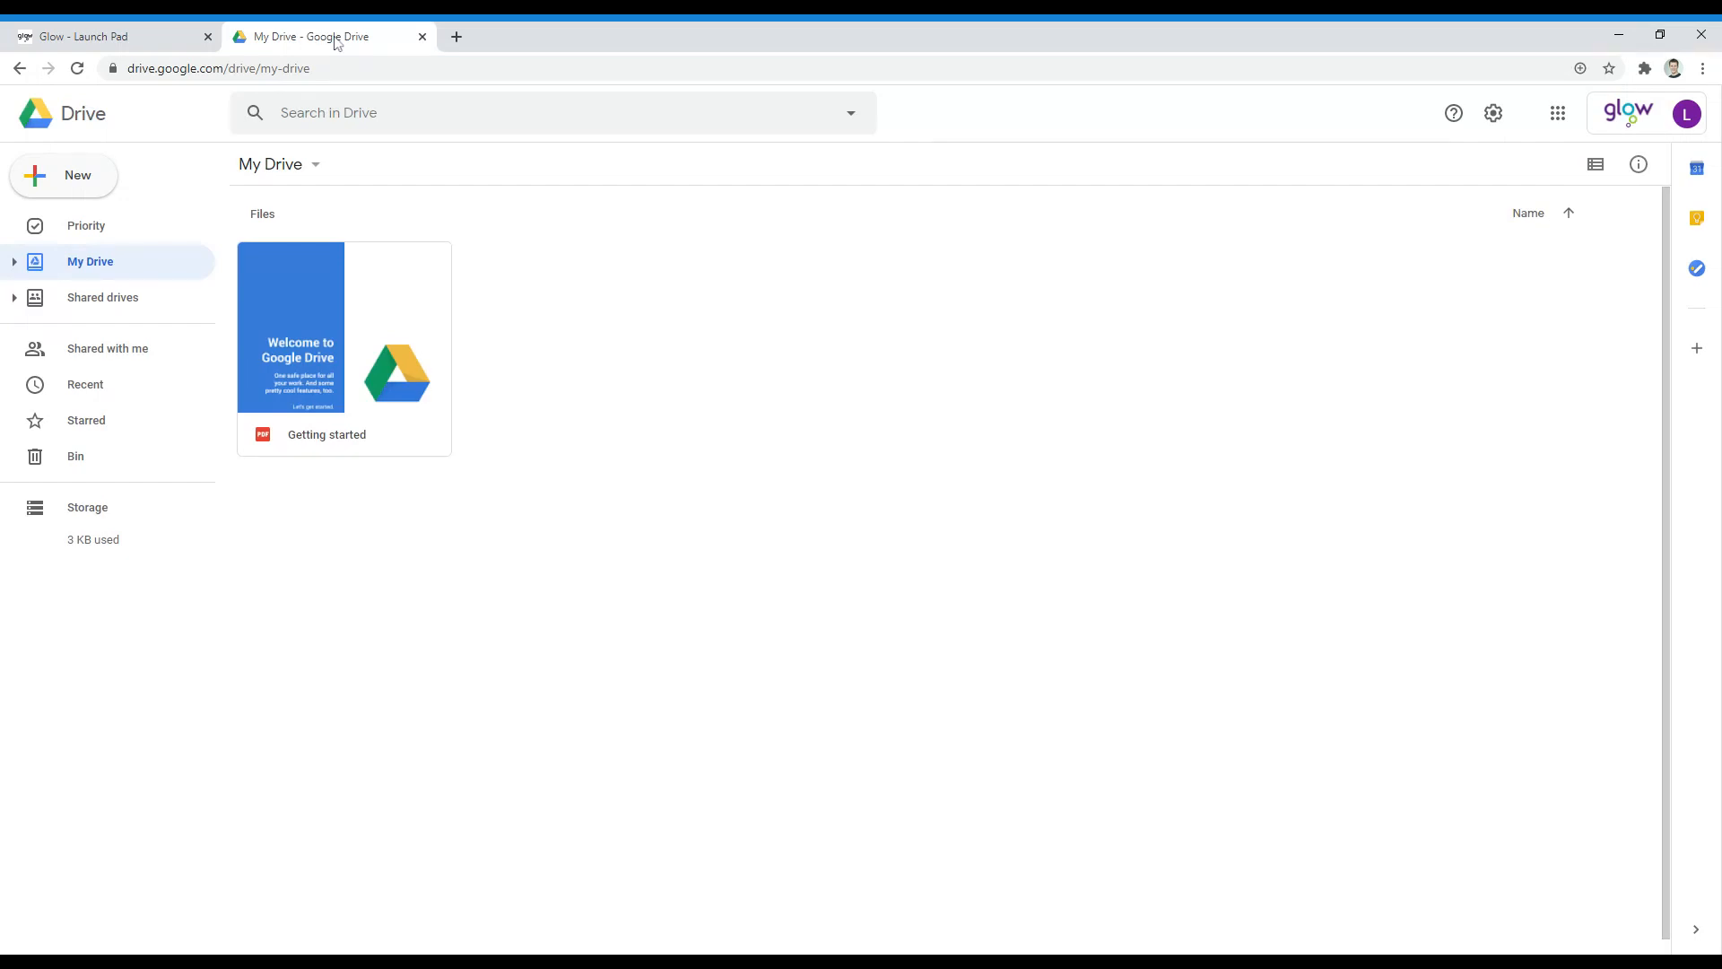
click(86, 175)
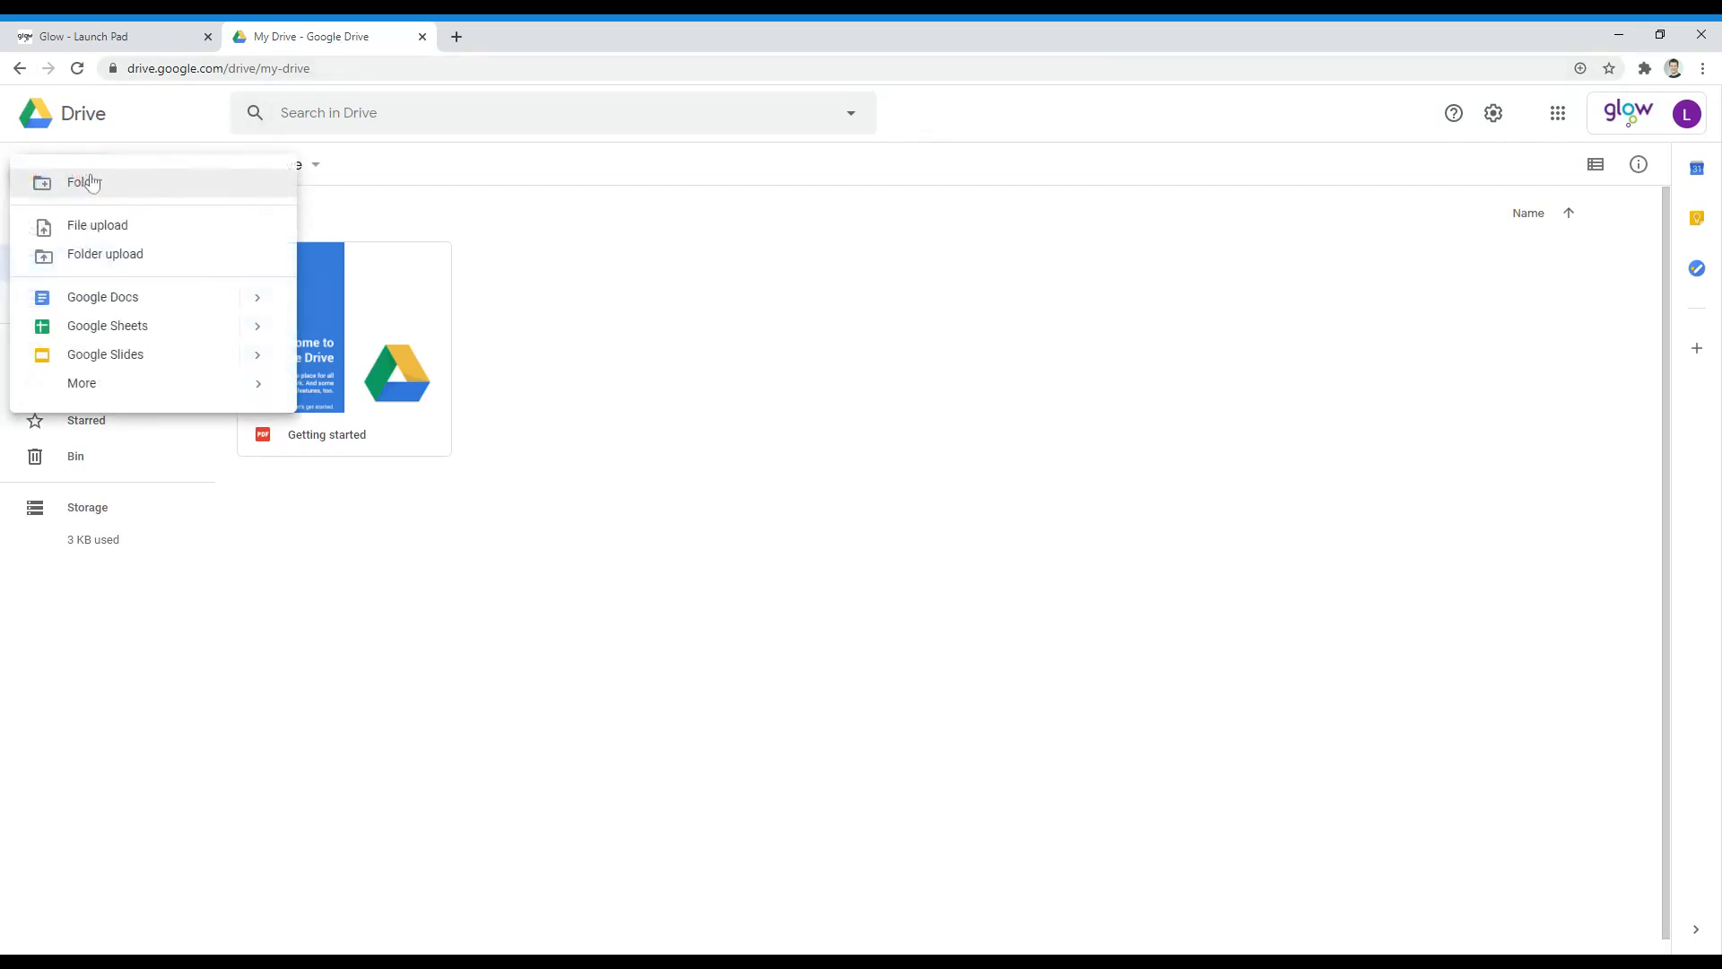
click(112, 383)
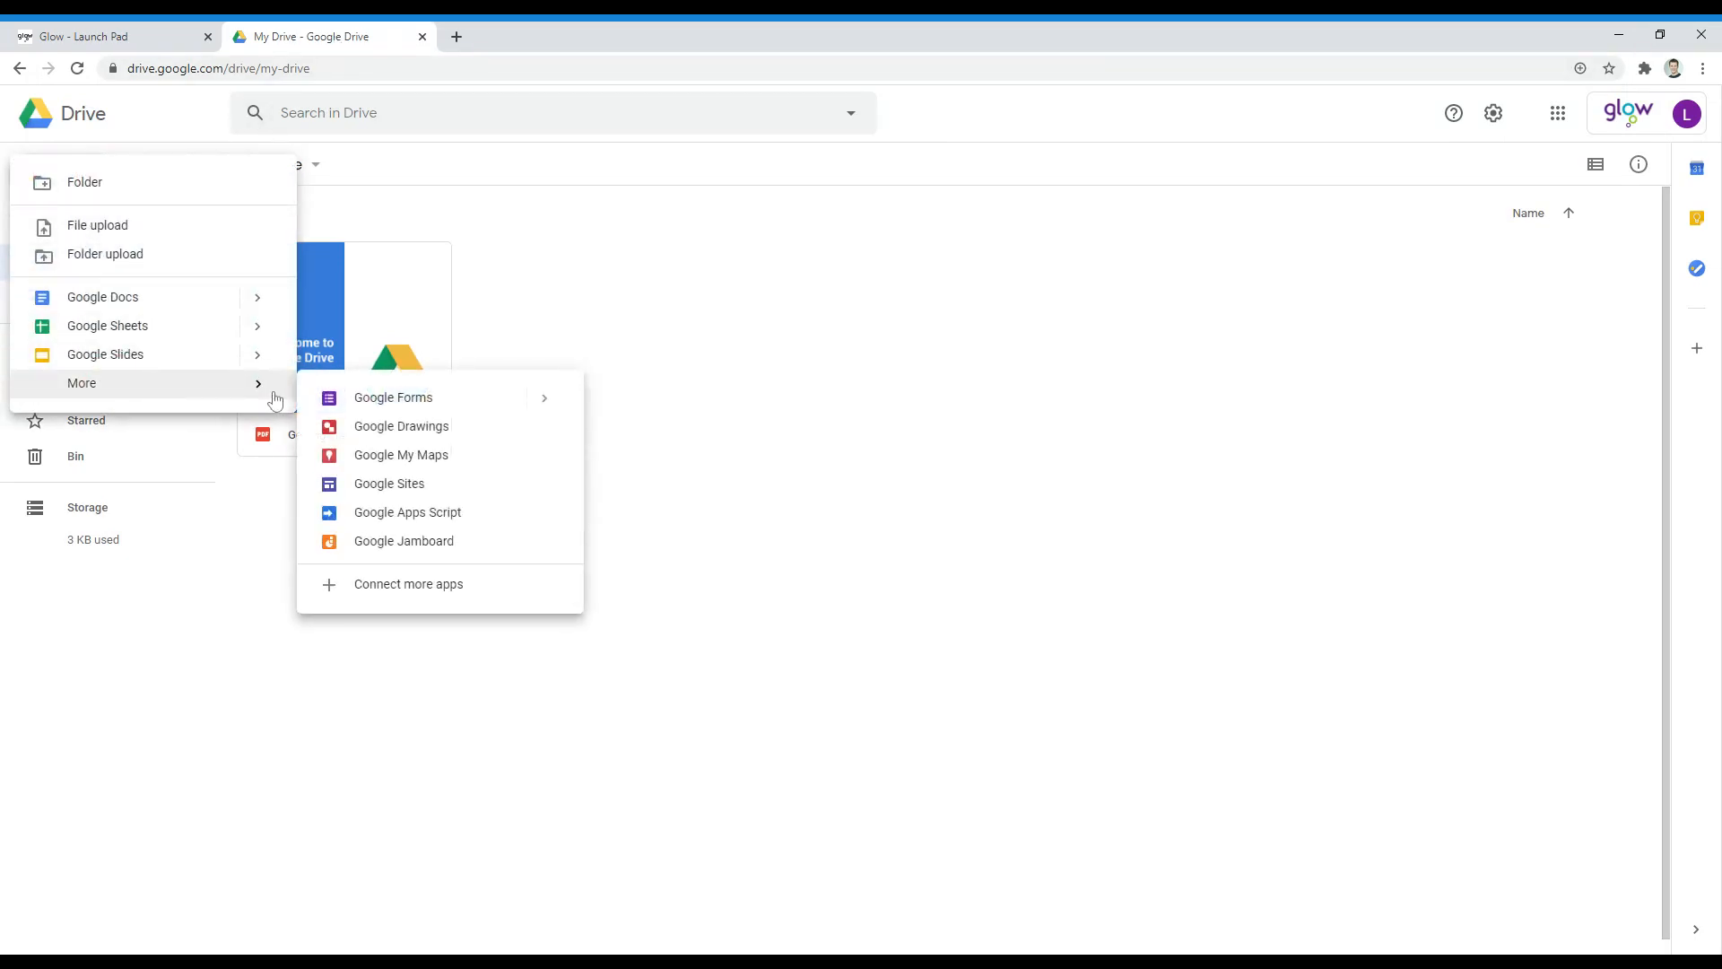
click(382, 397)
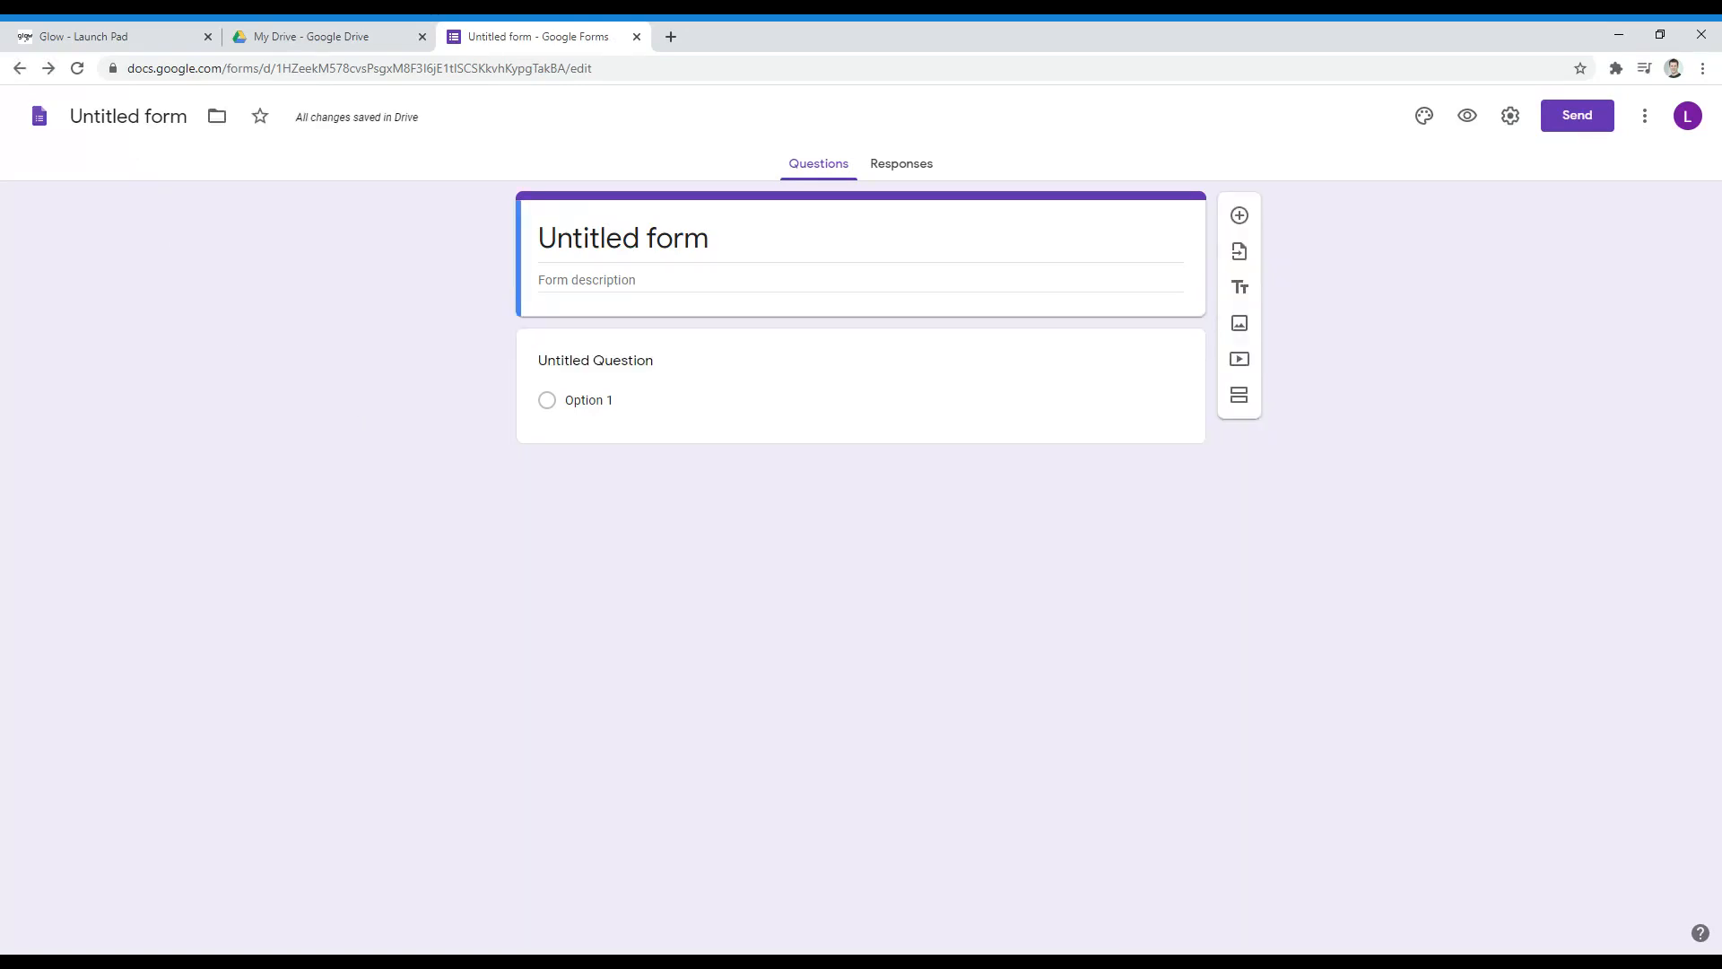
click(129, 116)
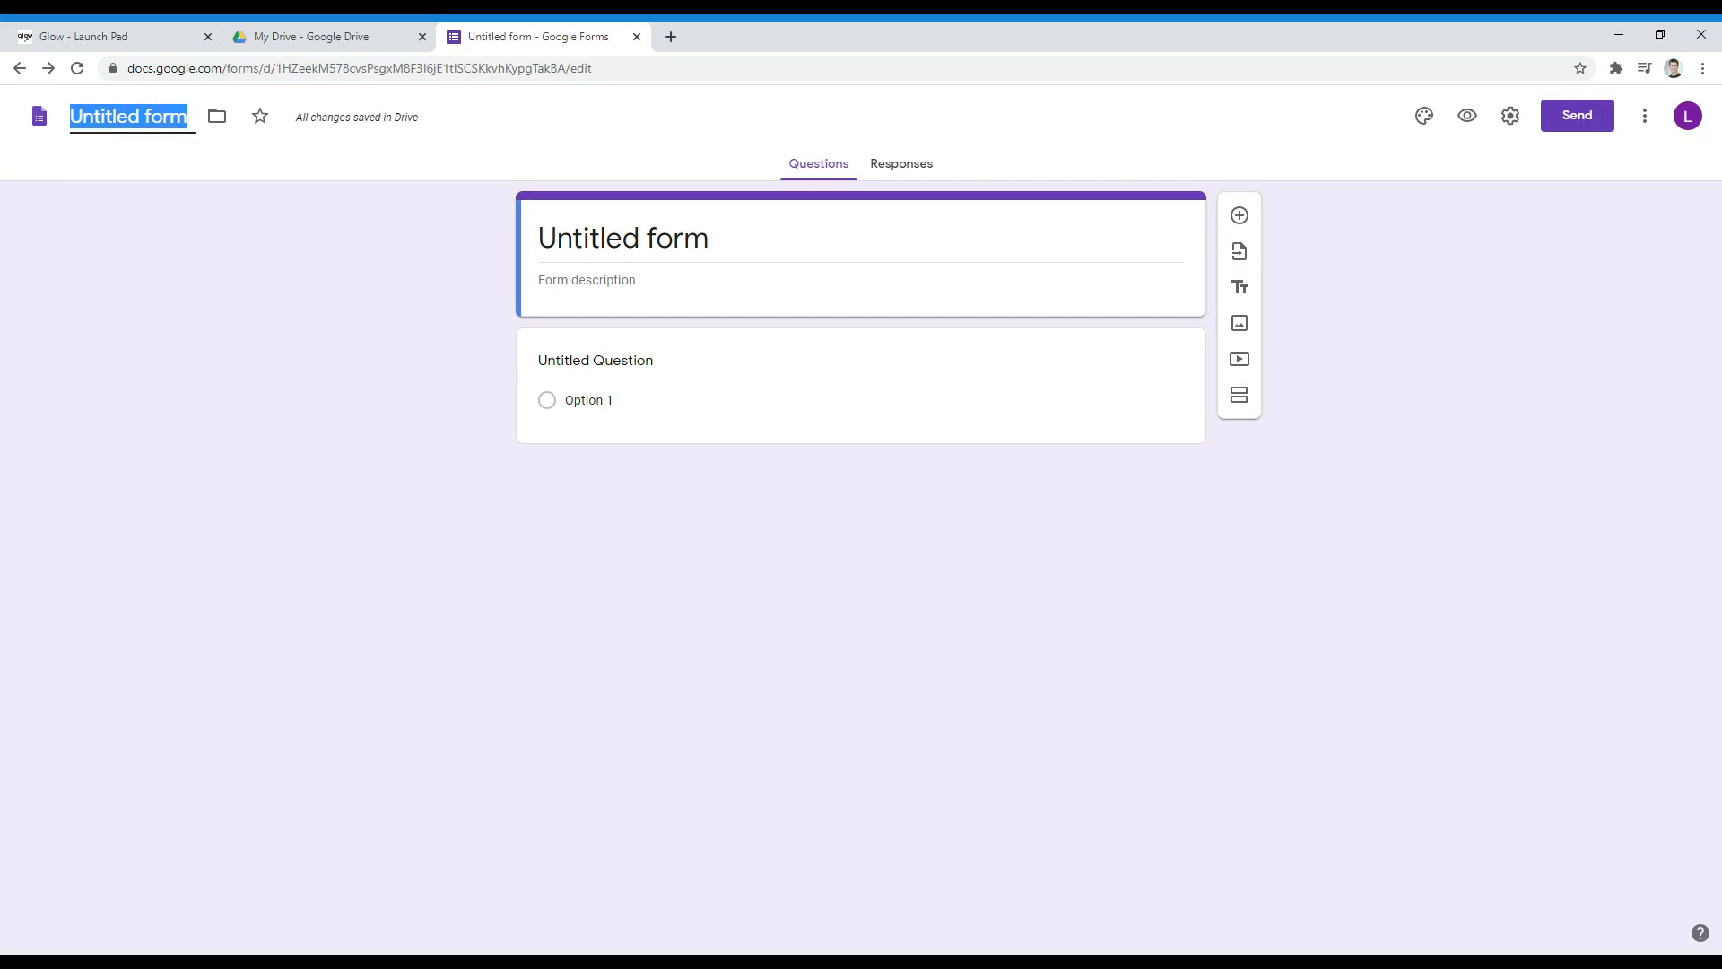
text(Computing quiz)
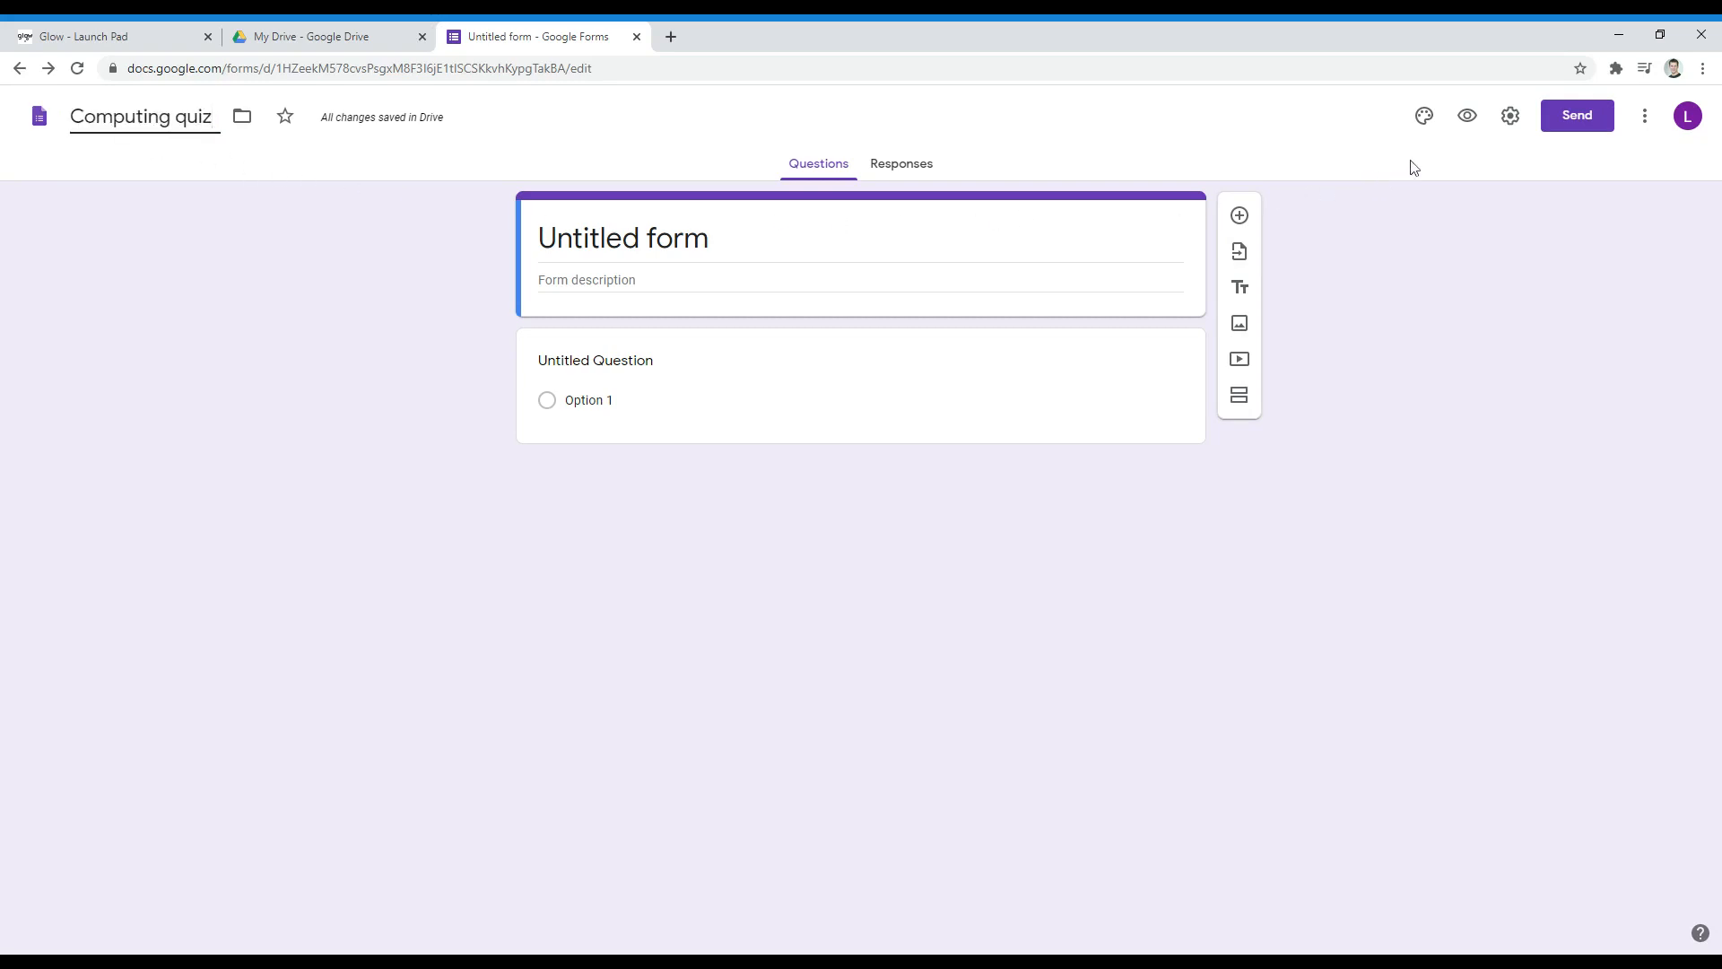
Make the form a quiz in its settings, keeping the default quiz options, and save the settings
click(1511, 120)
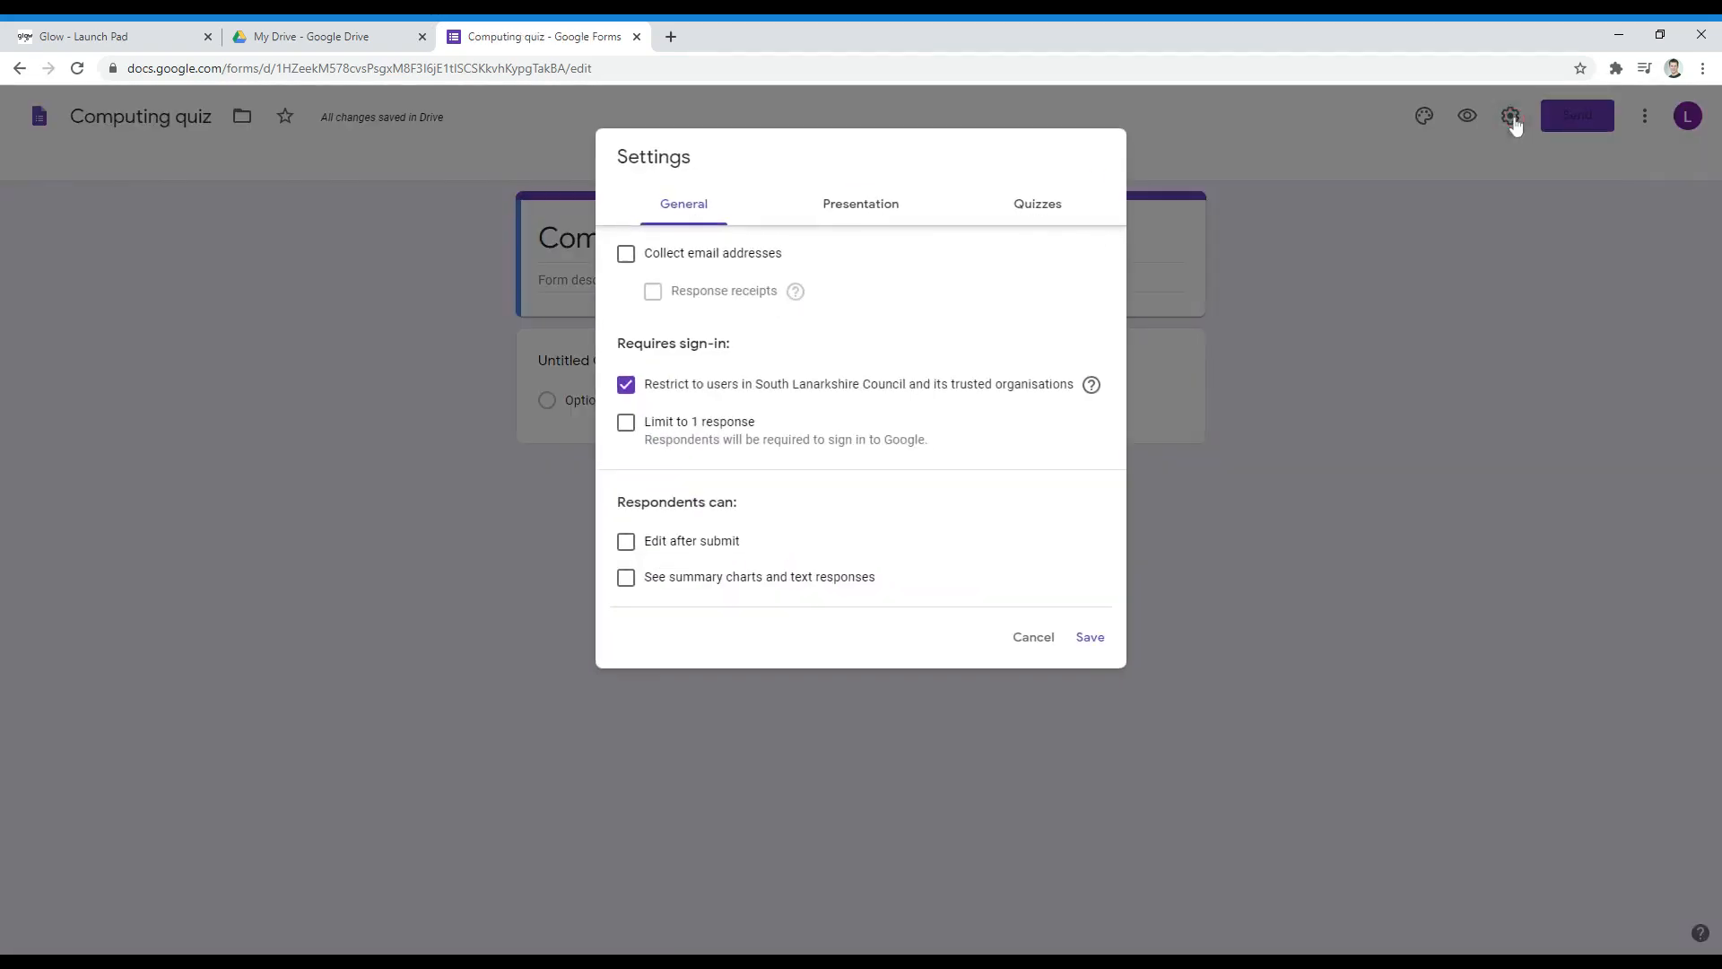
click(1023, 208)
click(634, 256)
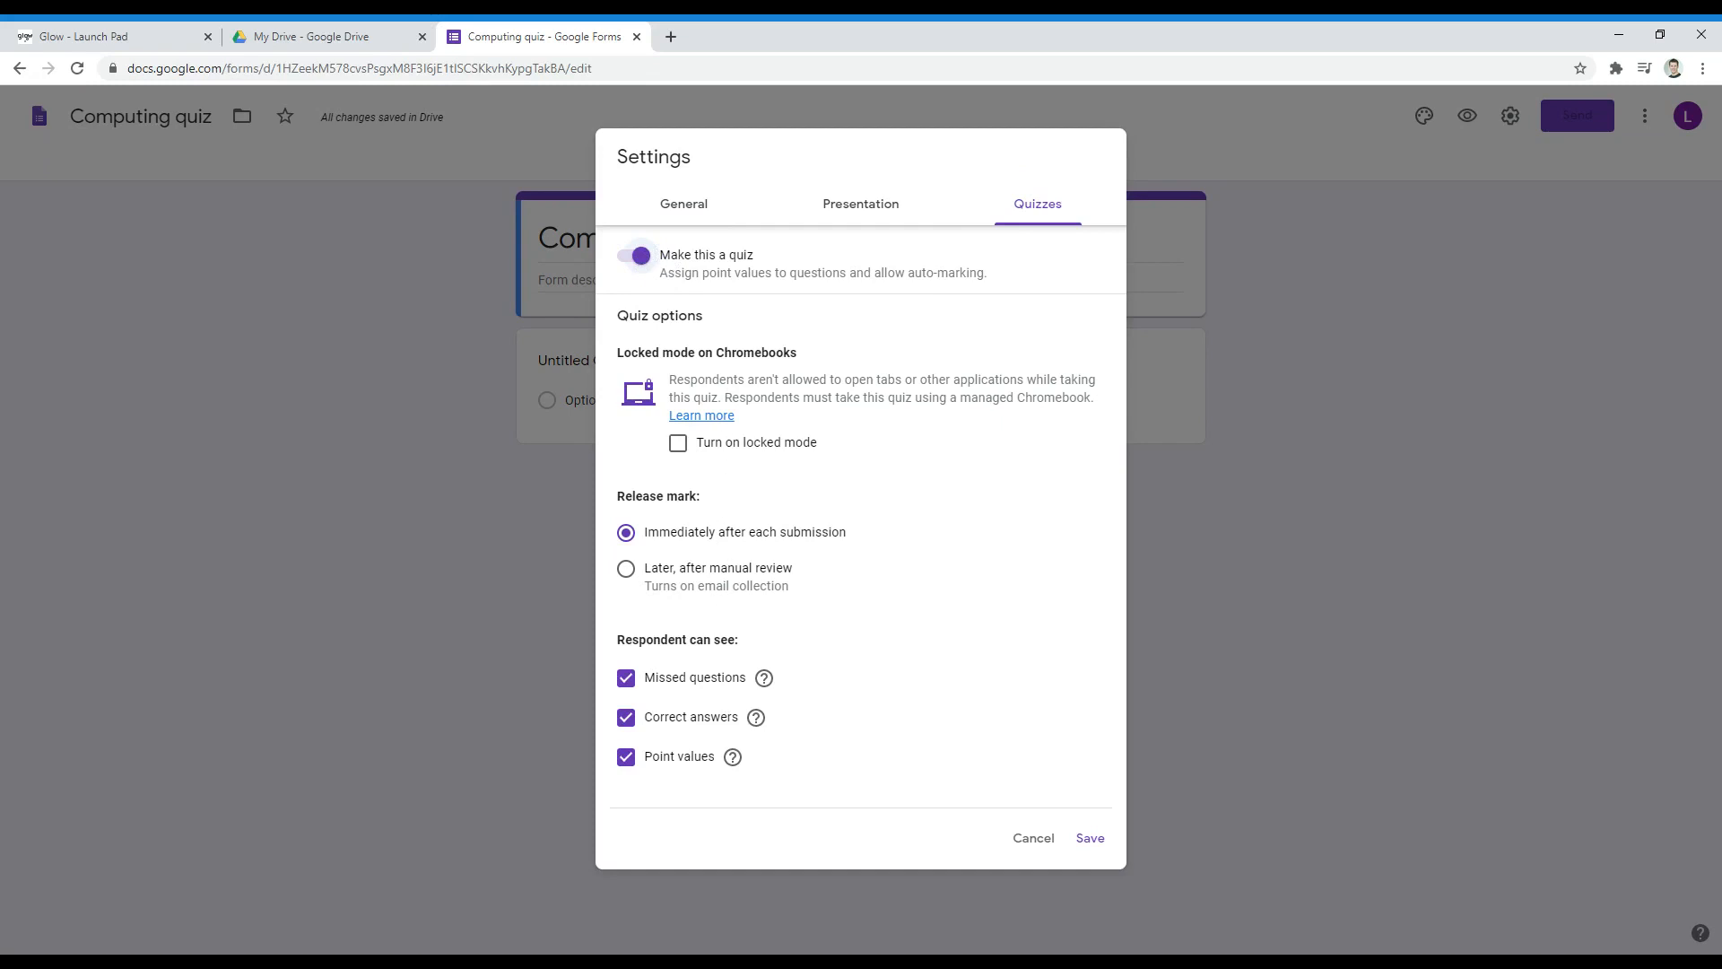
click(1096, 839)
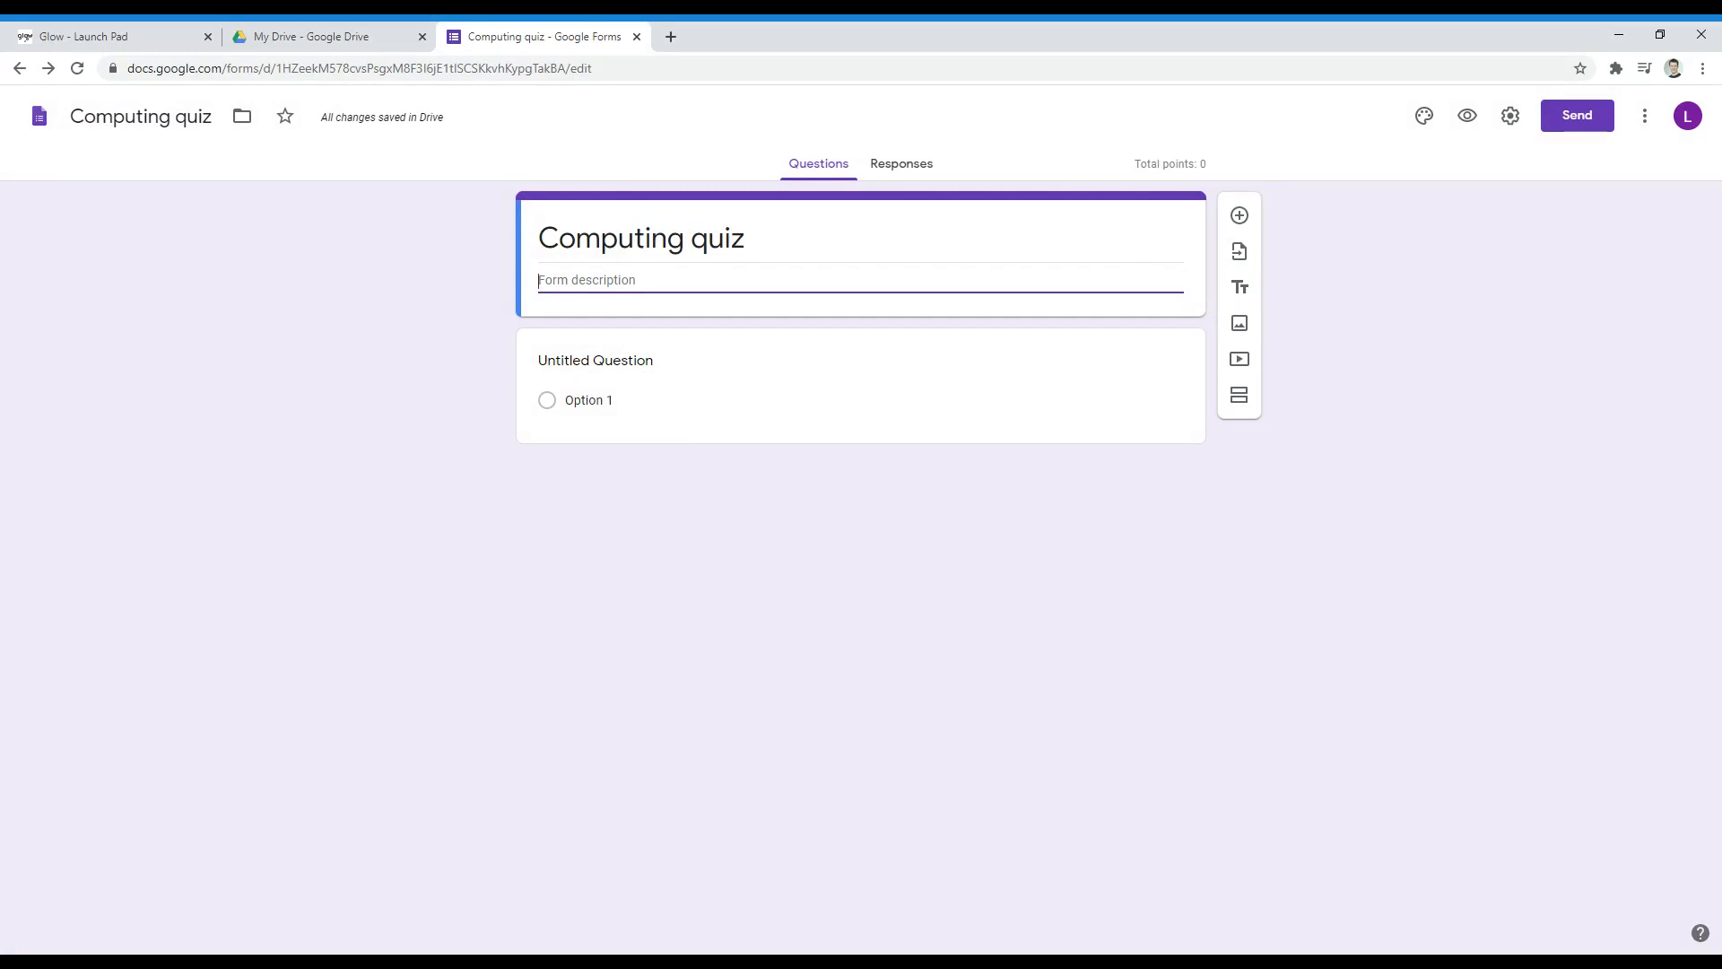
Title the first question "Name" and set its type to Short answer
click(623, 370)
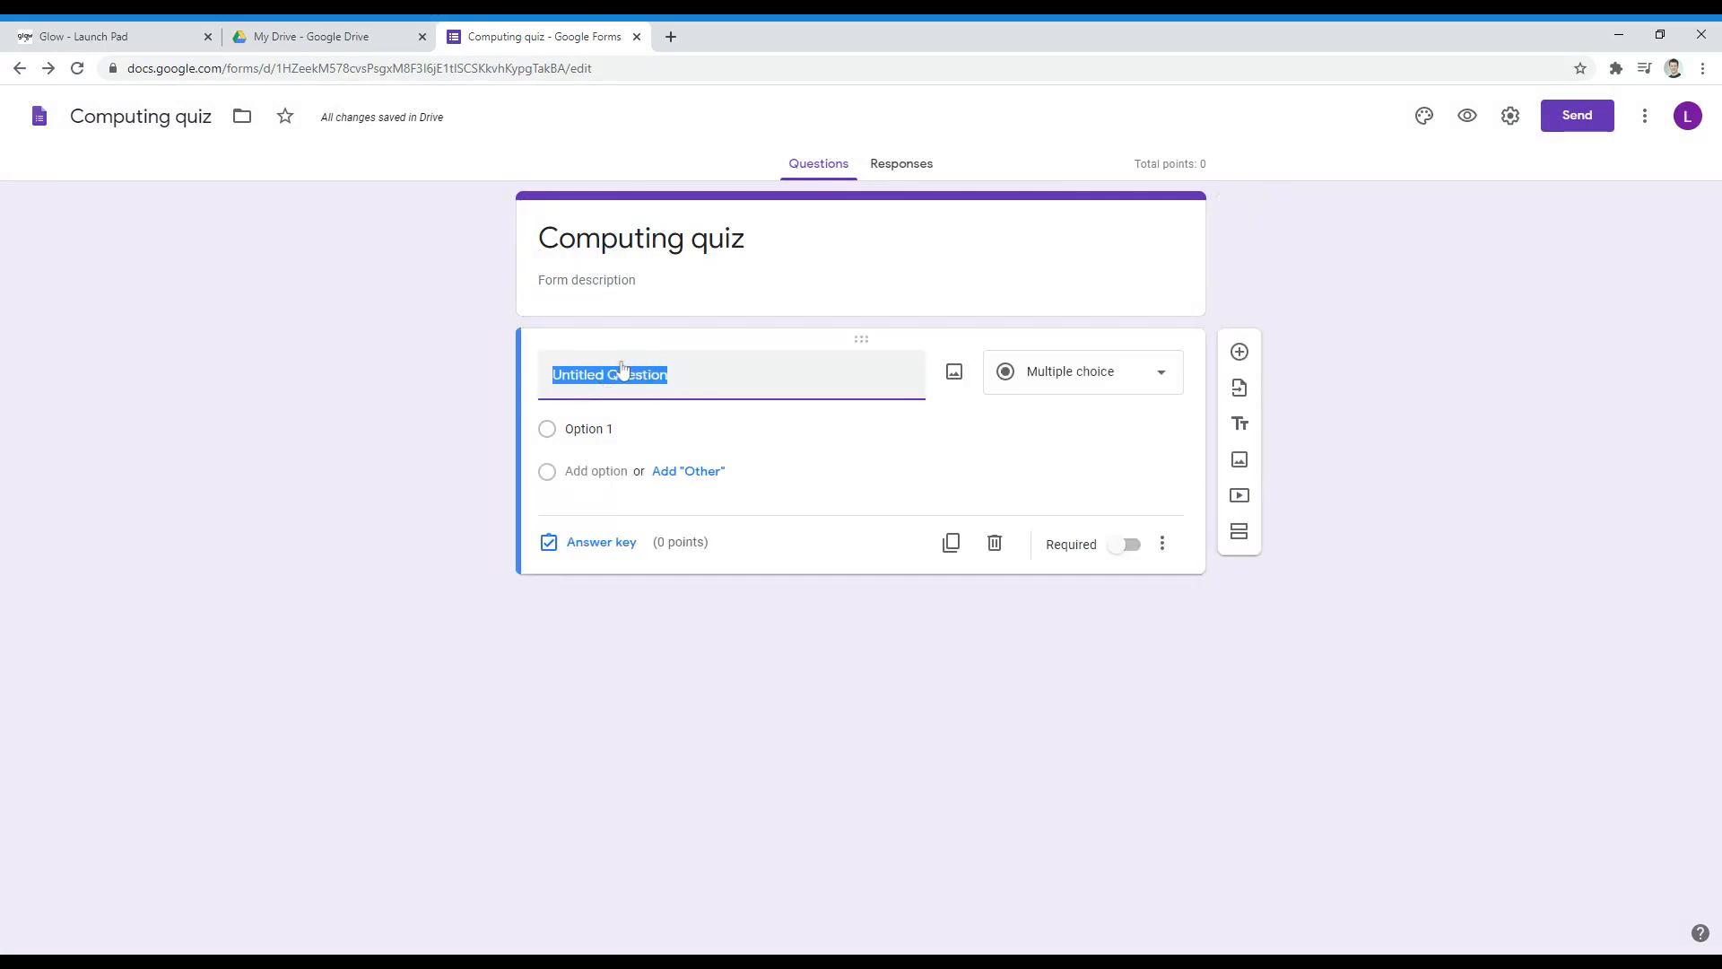
text(Name)
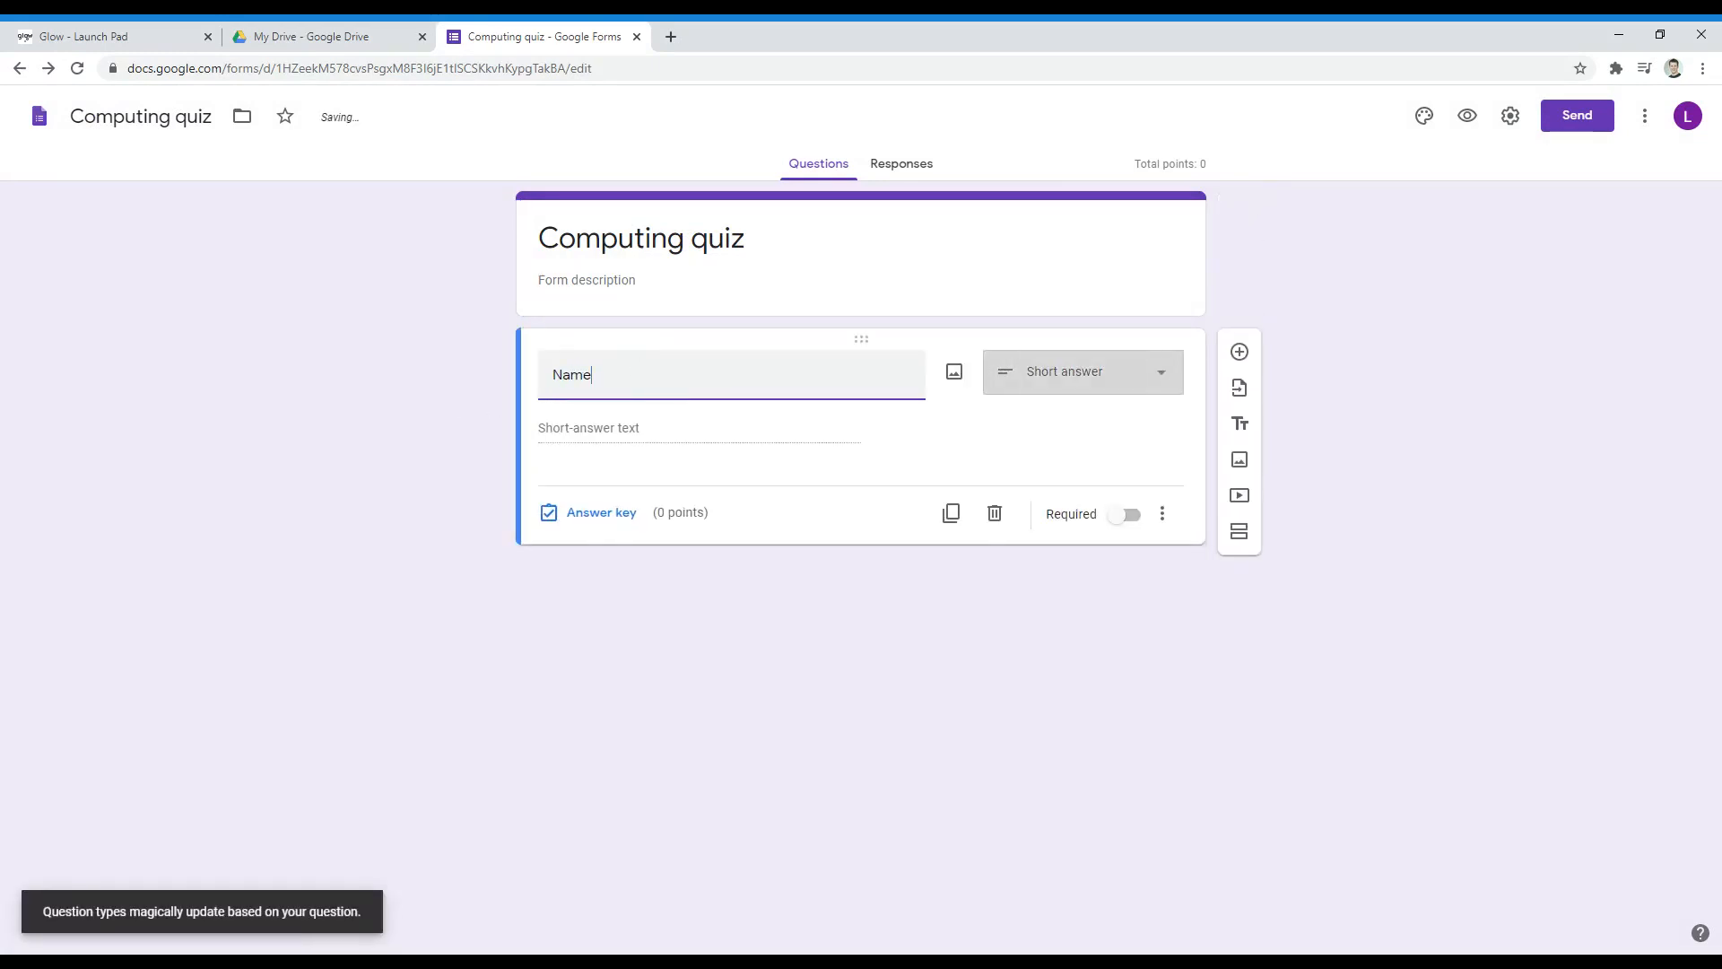
click(1014, 387)
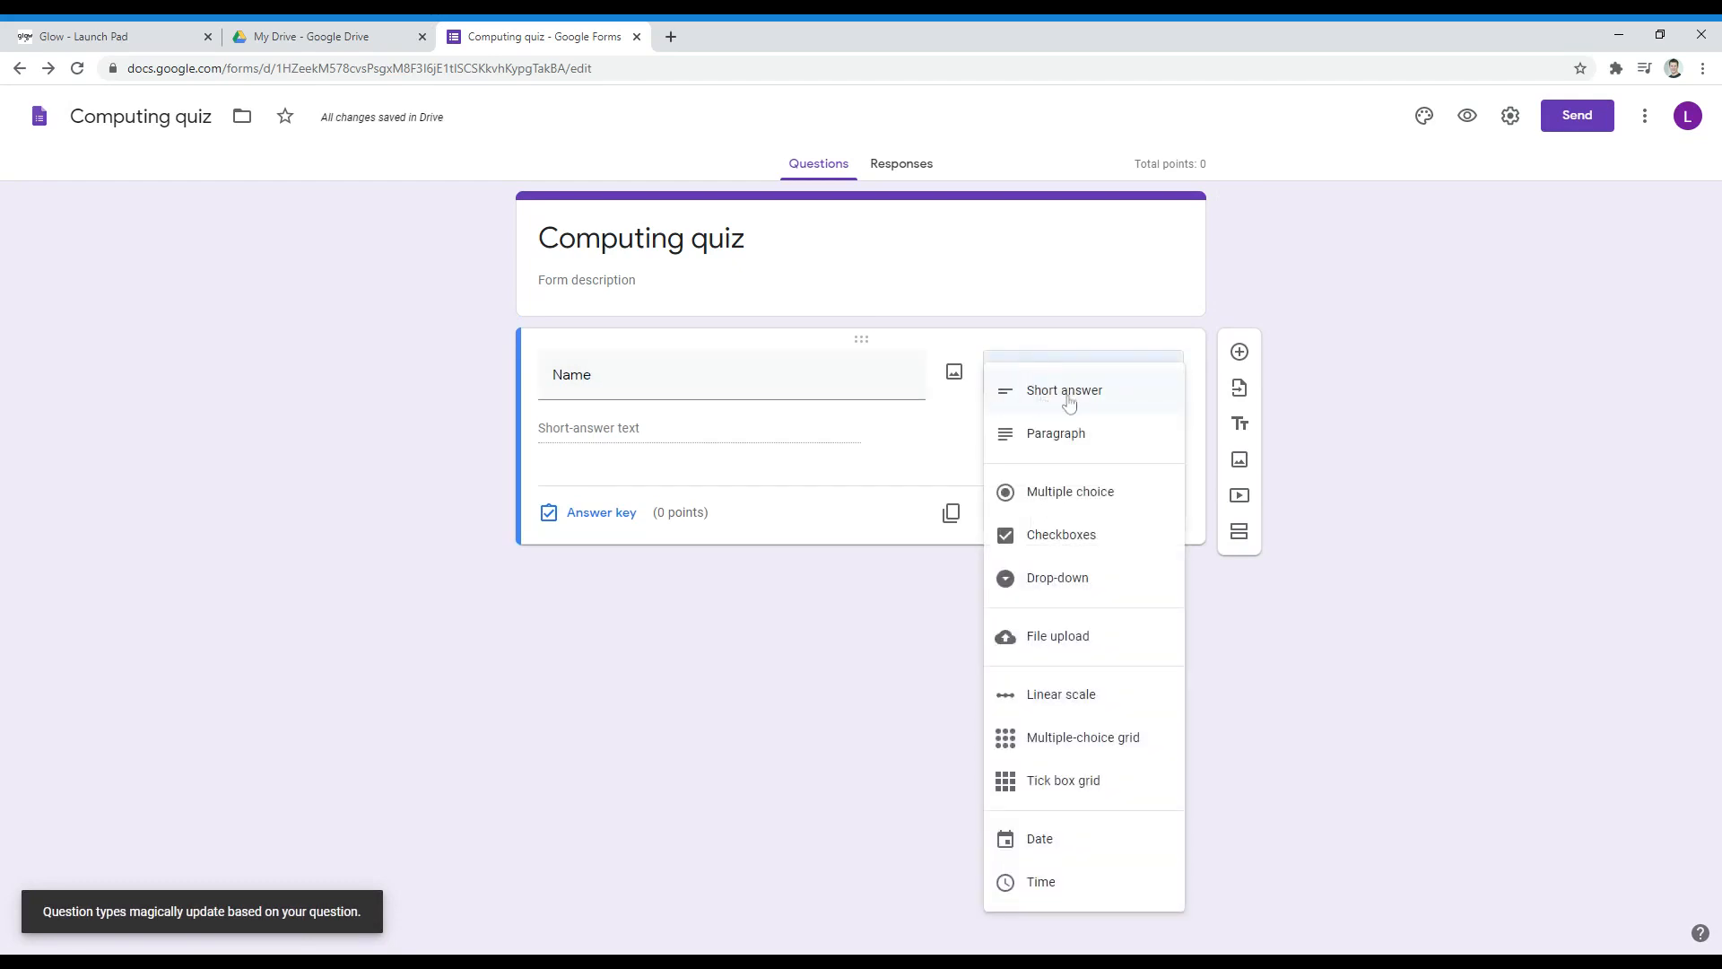
click(1047, 401)
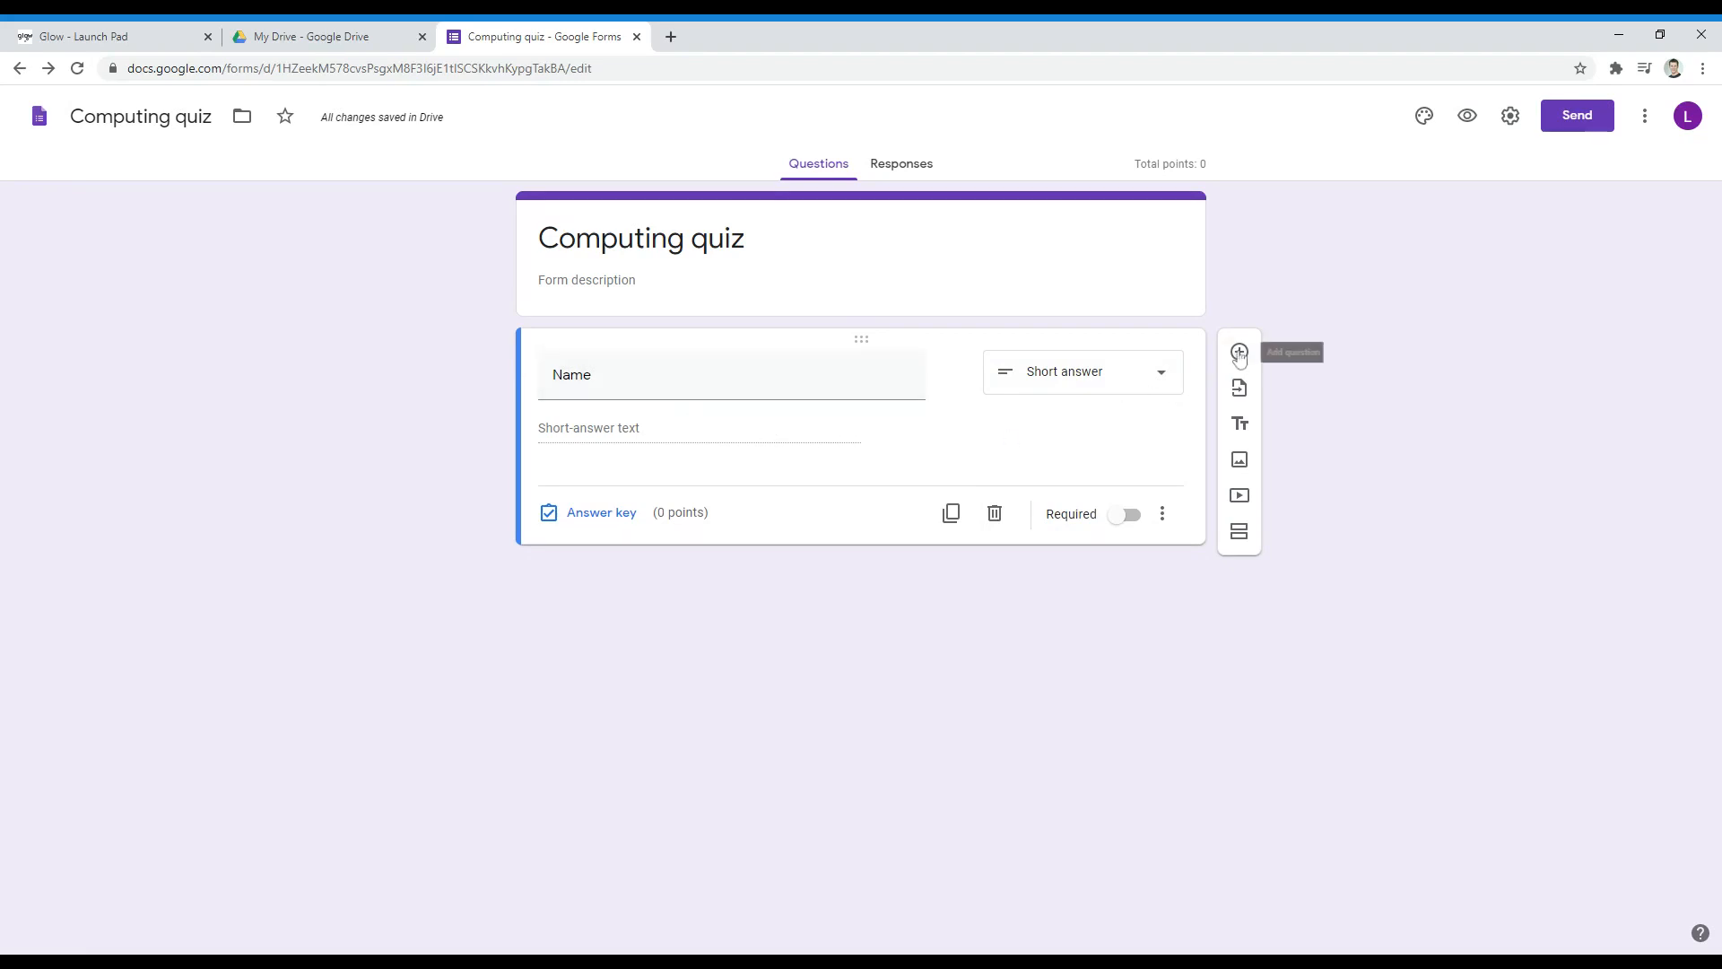
Add a multiple-choice question "Select the input device" with the options Keyboard, Monitor and Printer
click(1239, 352)
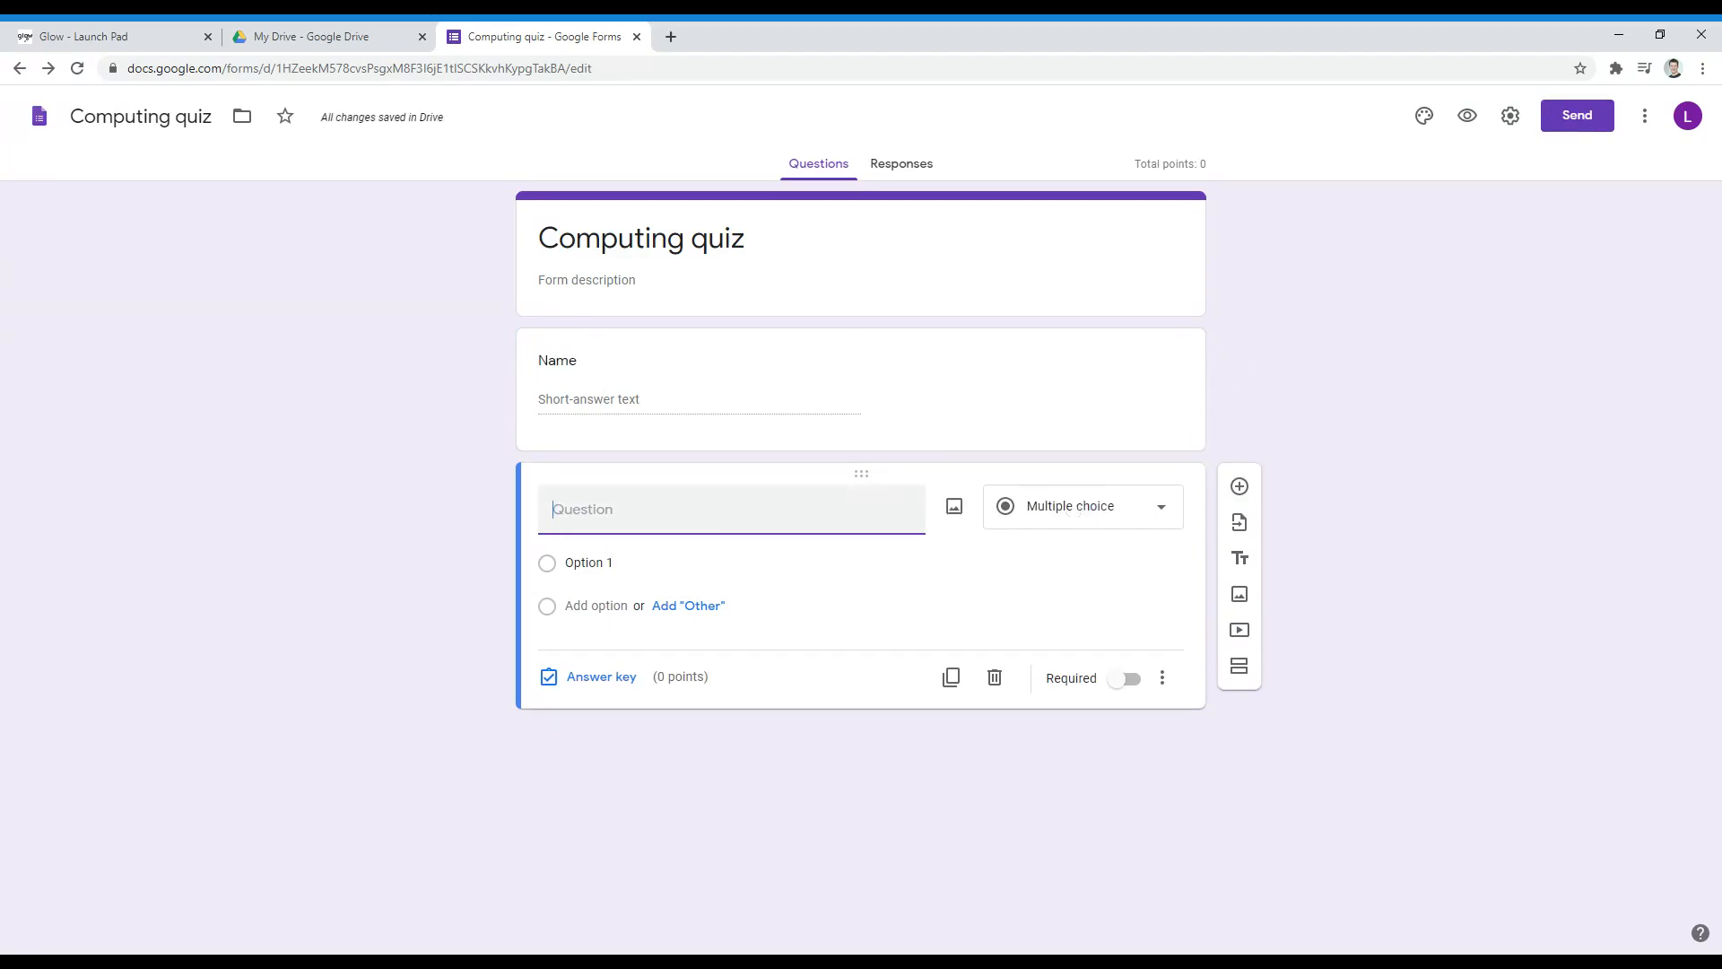
text(Select the input device)
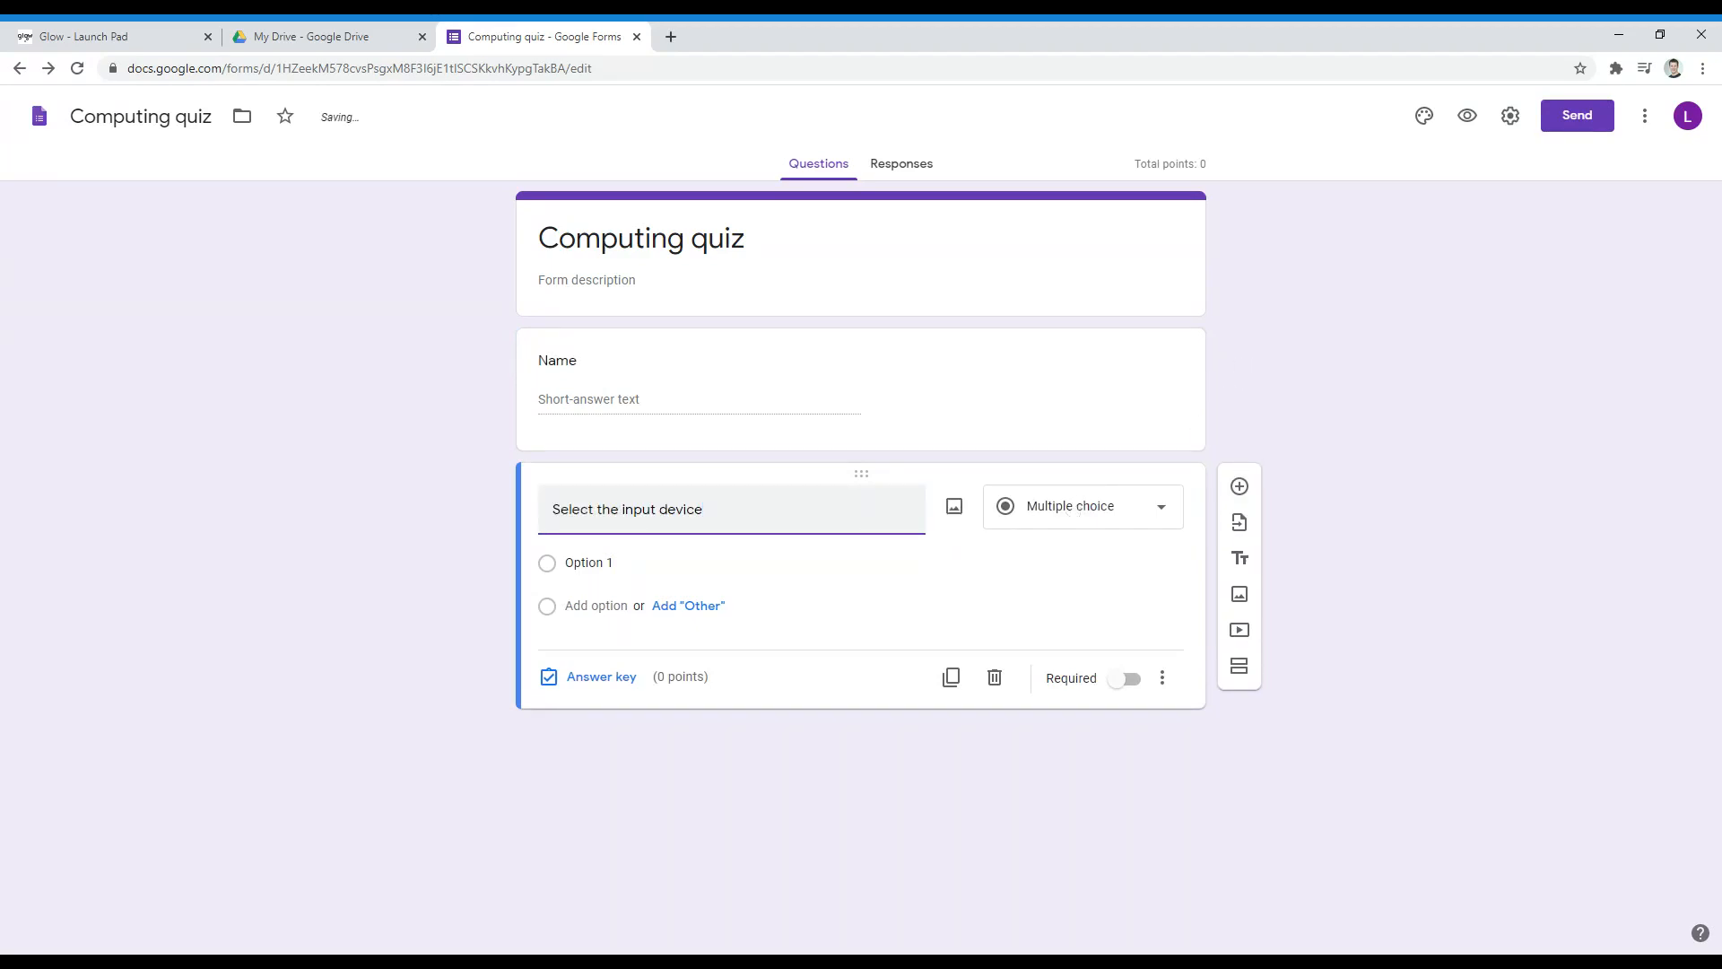
click(820, 563)
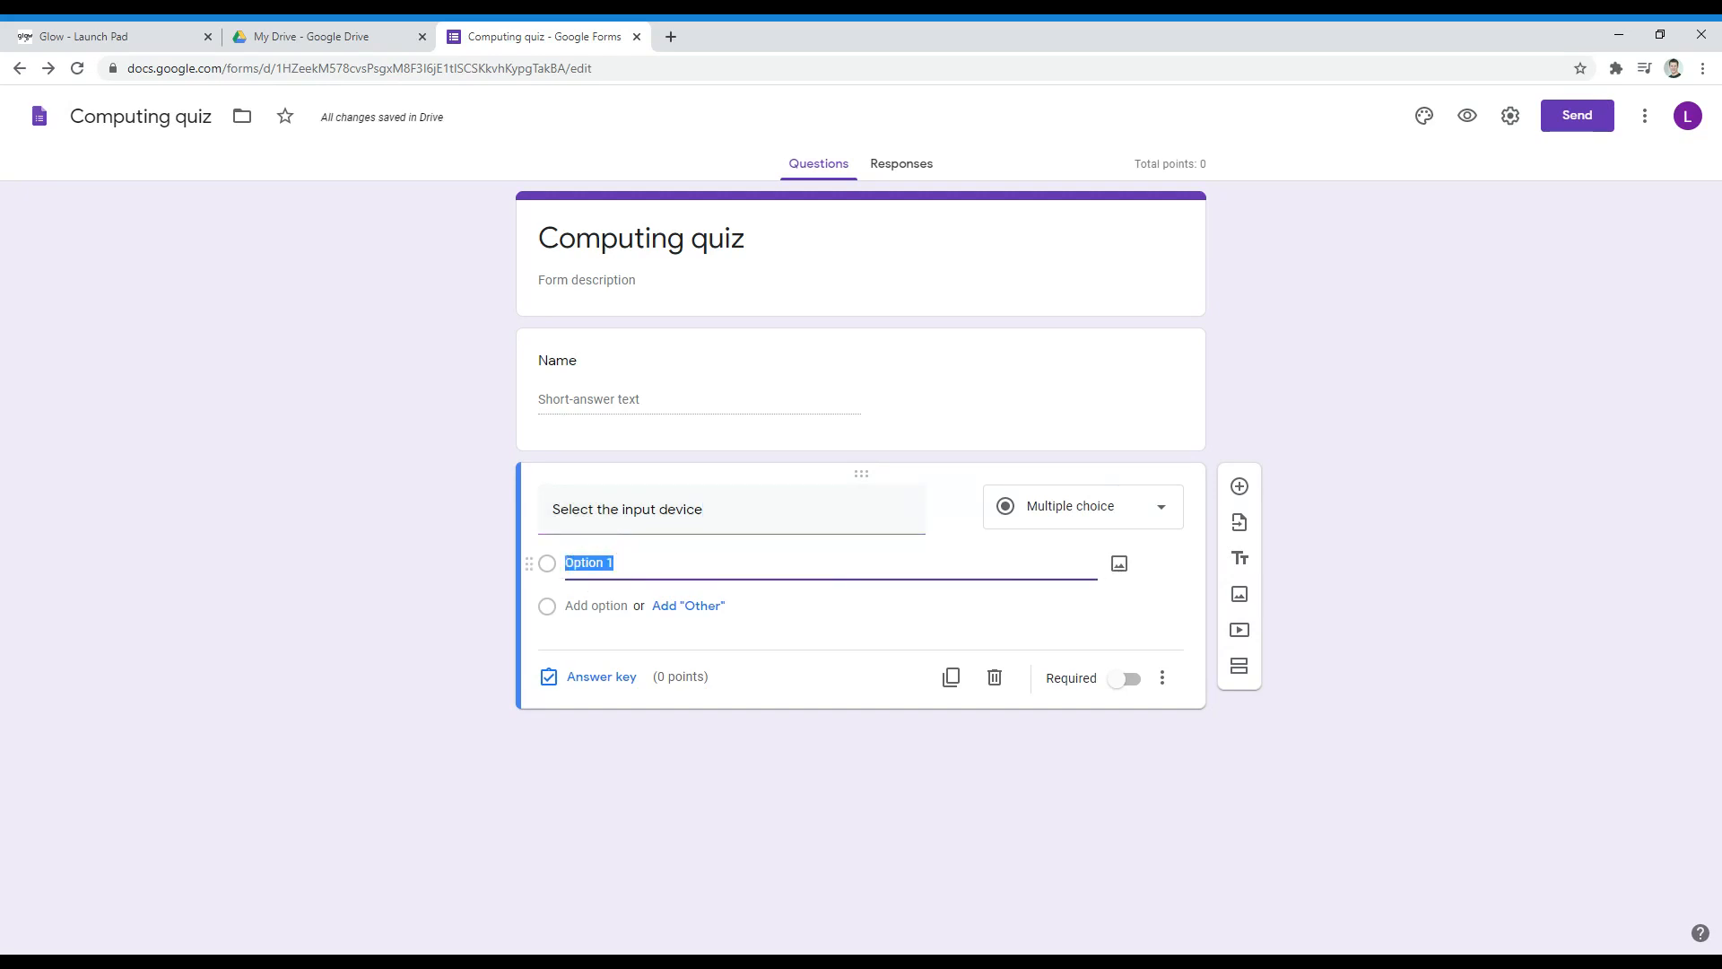
text(Keyboard)
key(Return)
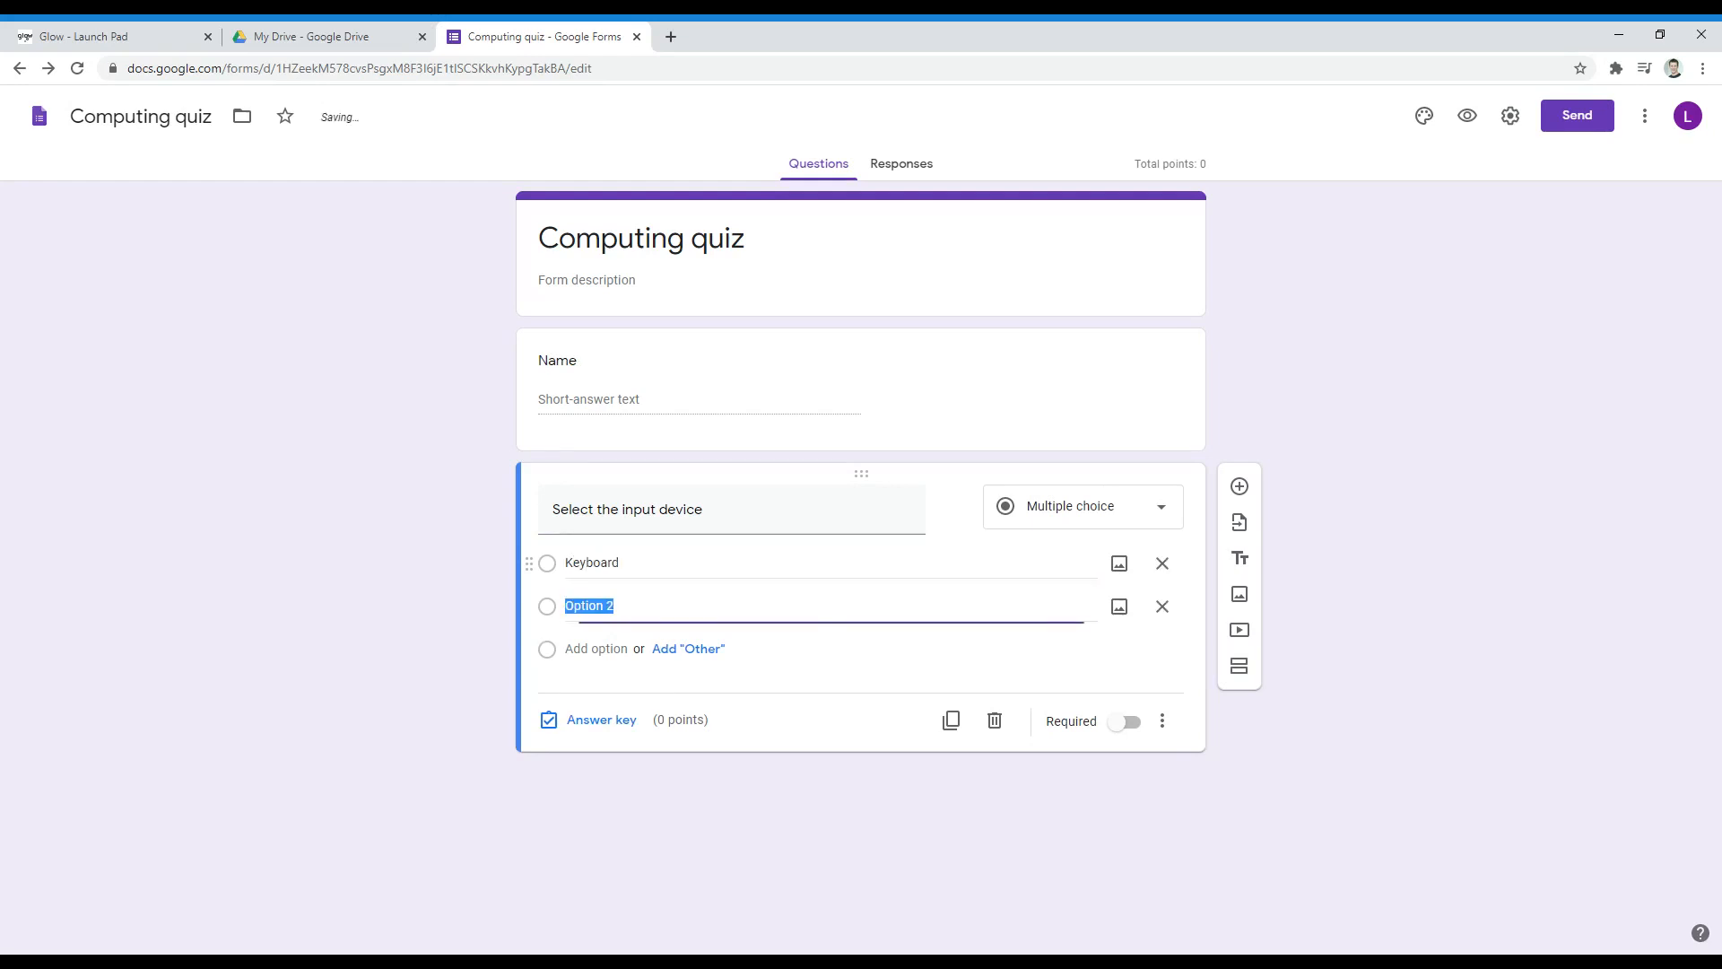
text(Monitor)
key(Return)
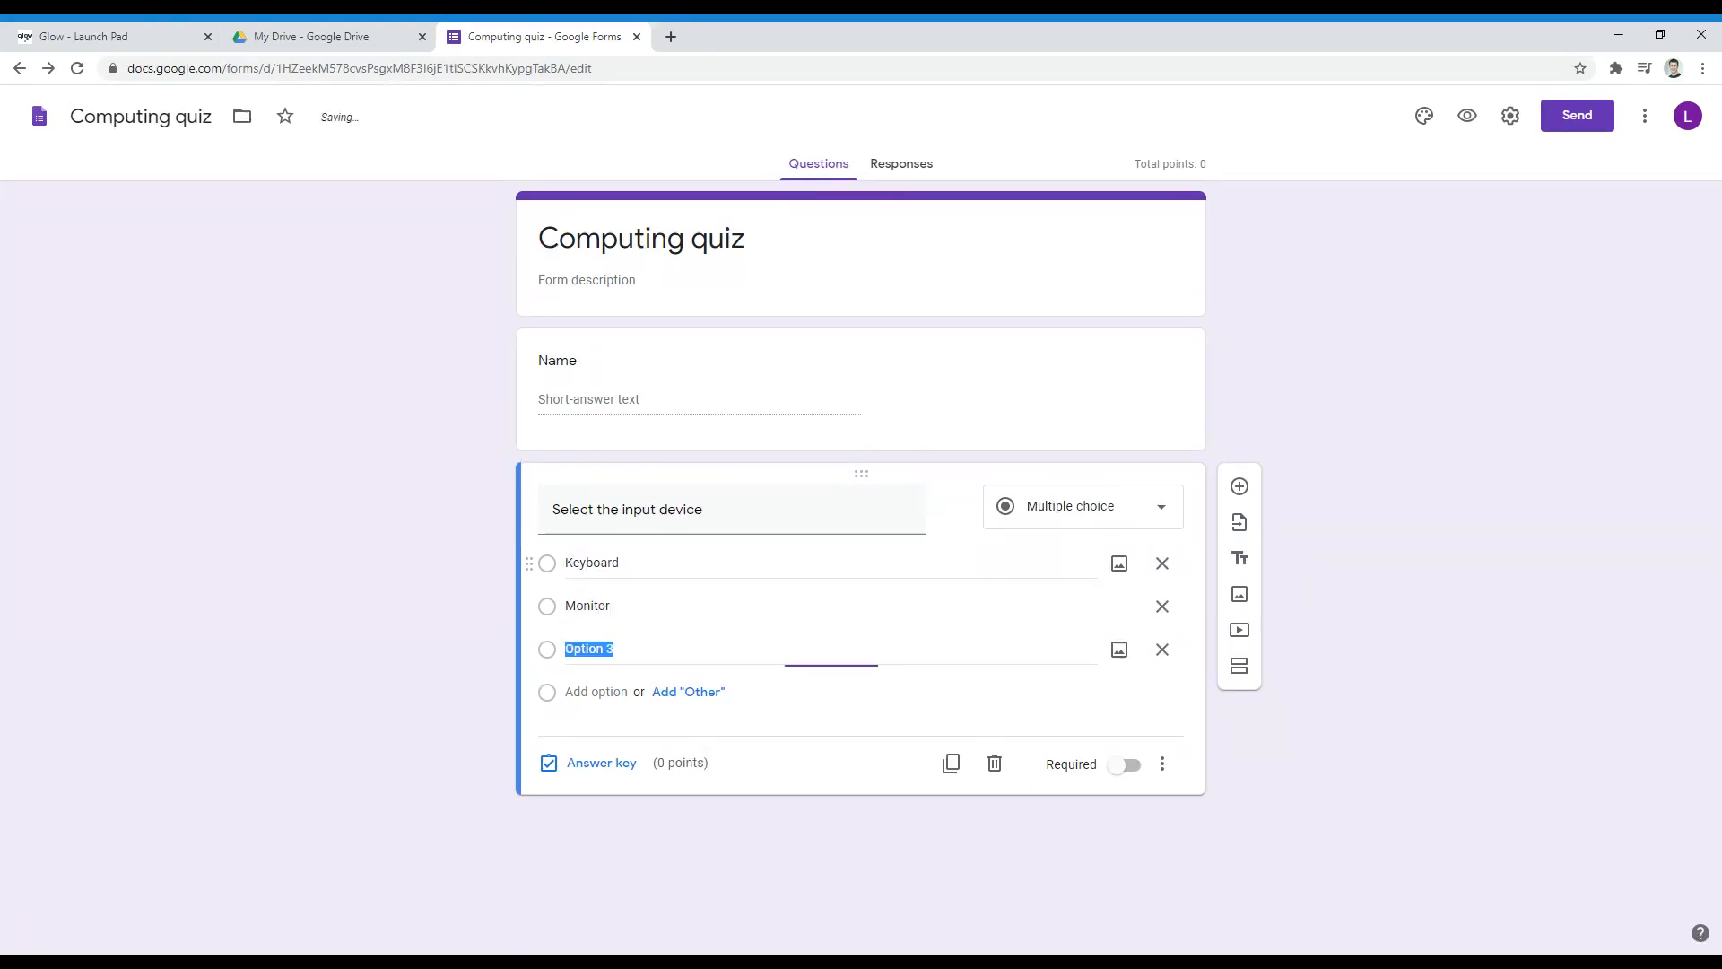
text(Printer)
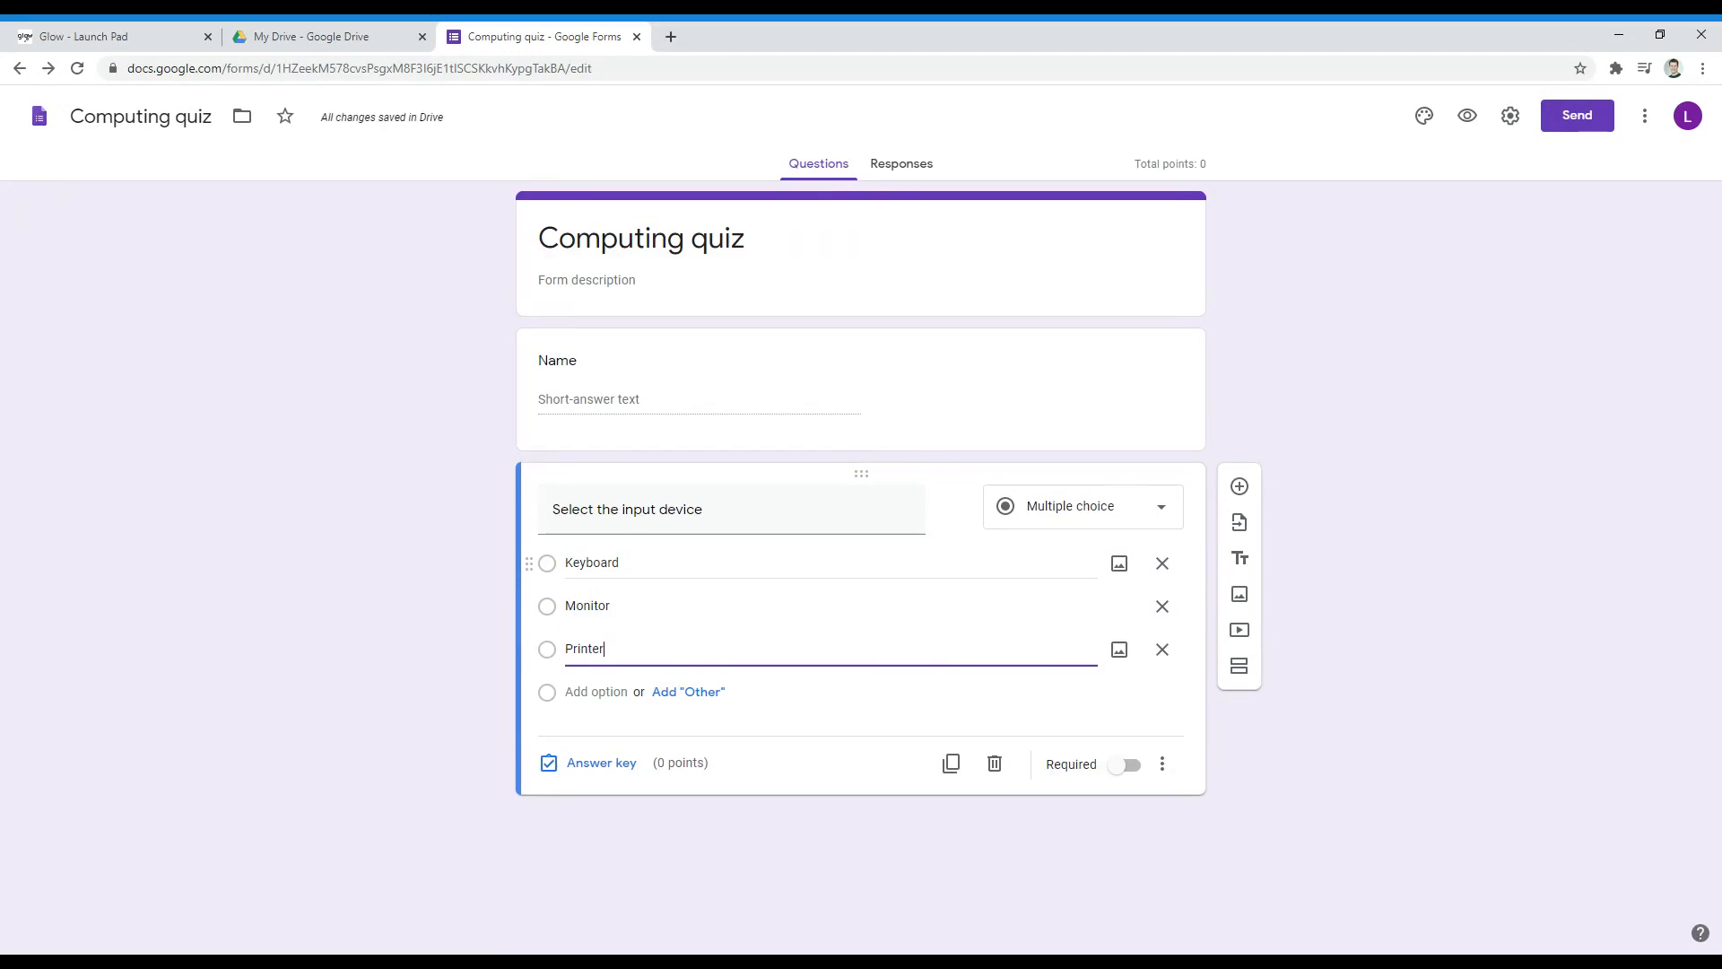
In the answer key of the input device question, mark Keyboard as correct and set its value to 1 point
click(592, 764)
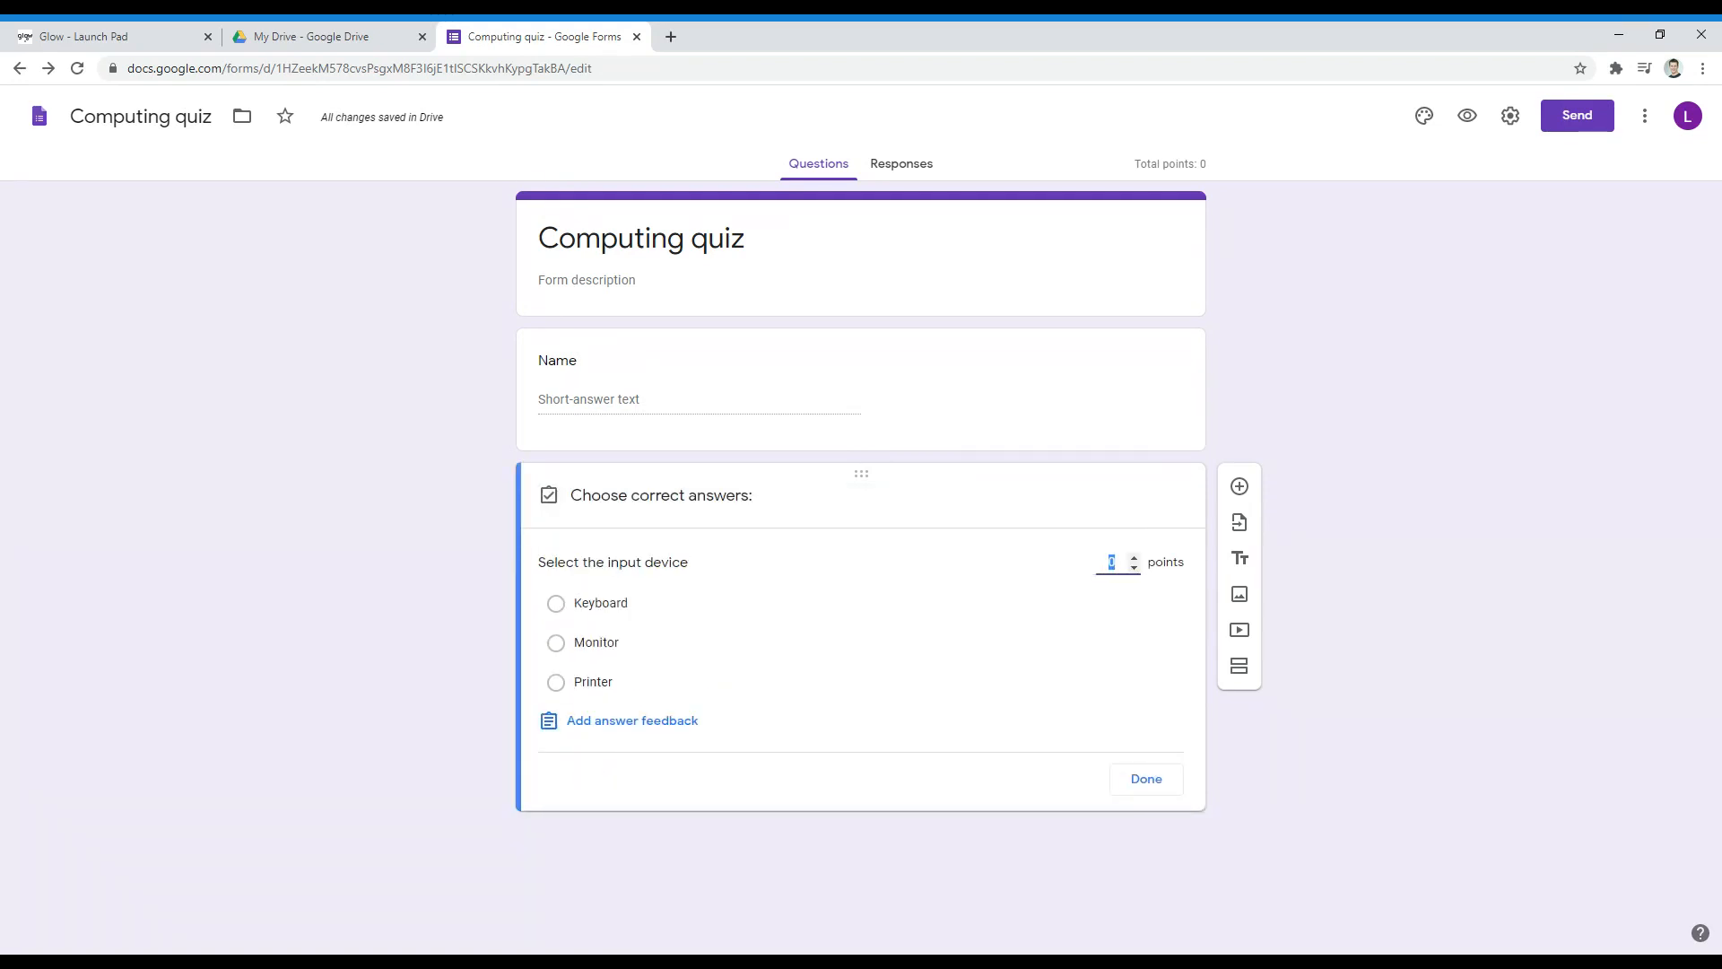
click(598, 603)
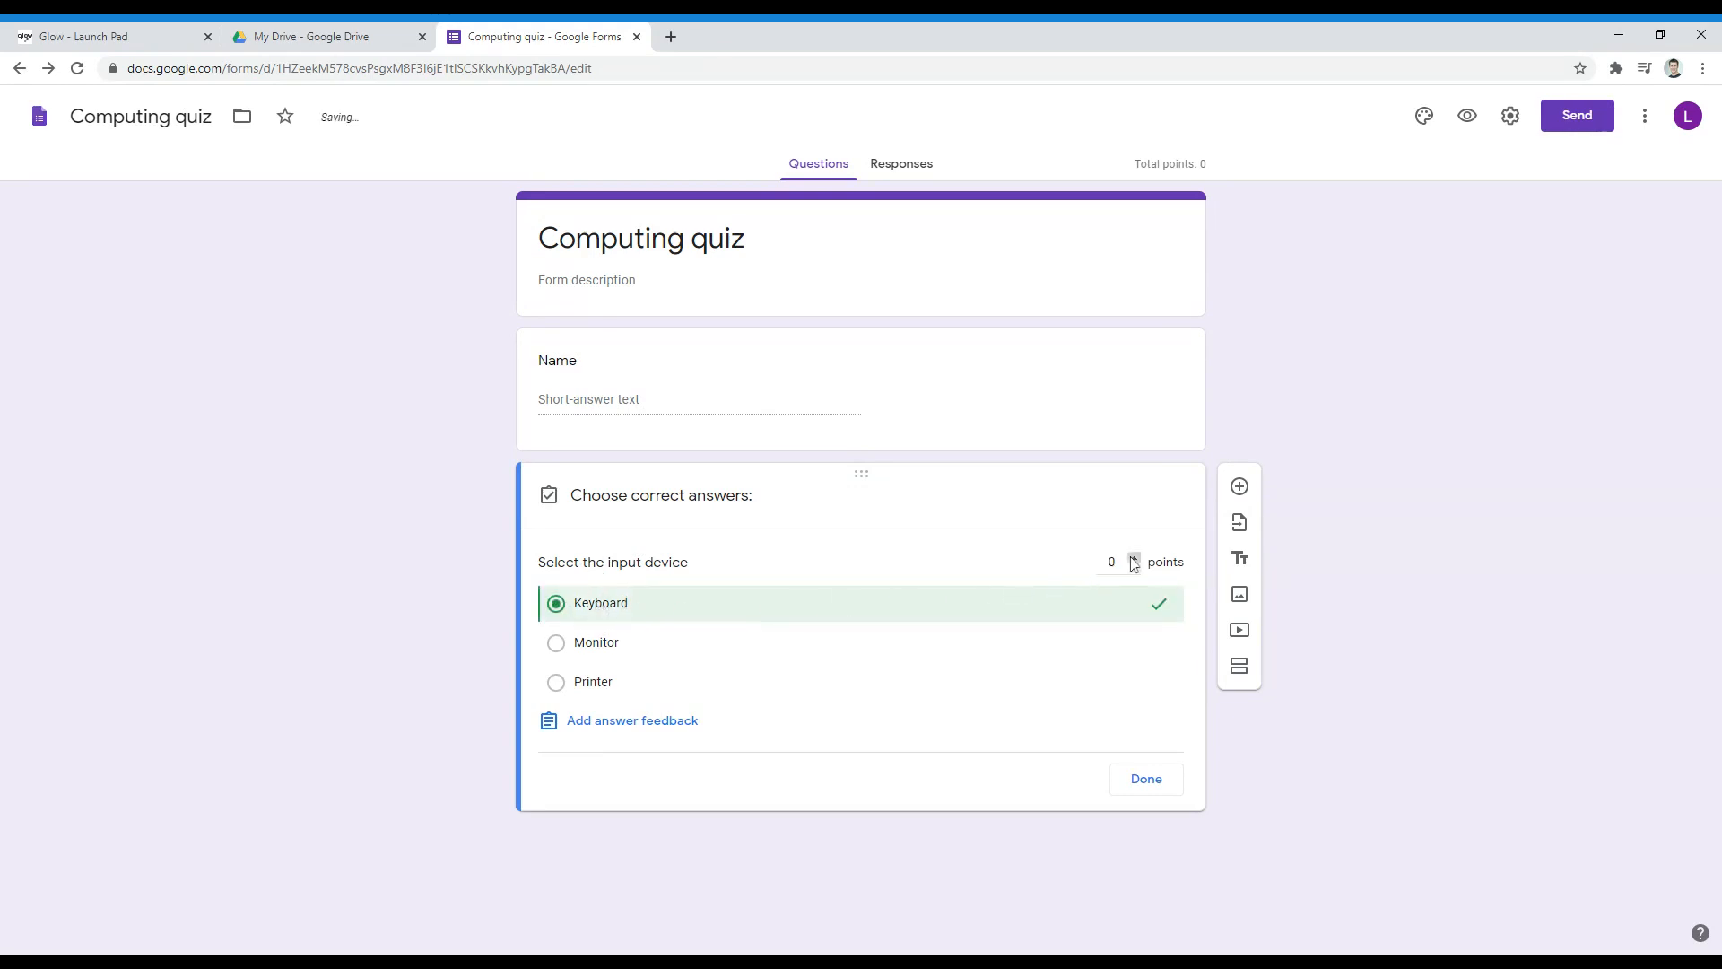
click(1134, 558)
double_click(1111, 562)
Enter the feedback for incorrect answers to the input device question: "An input device sends a signal into the computer"
click(619, 726)
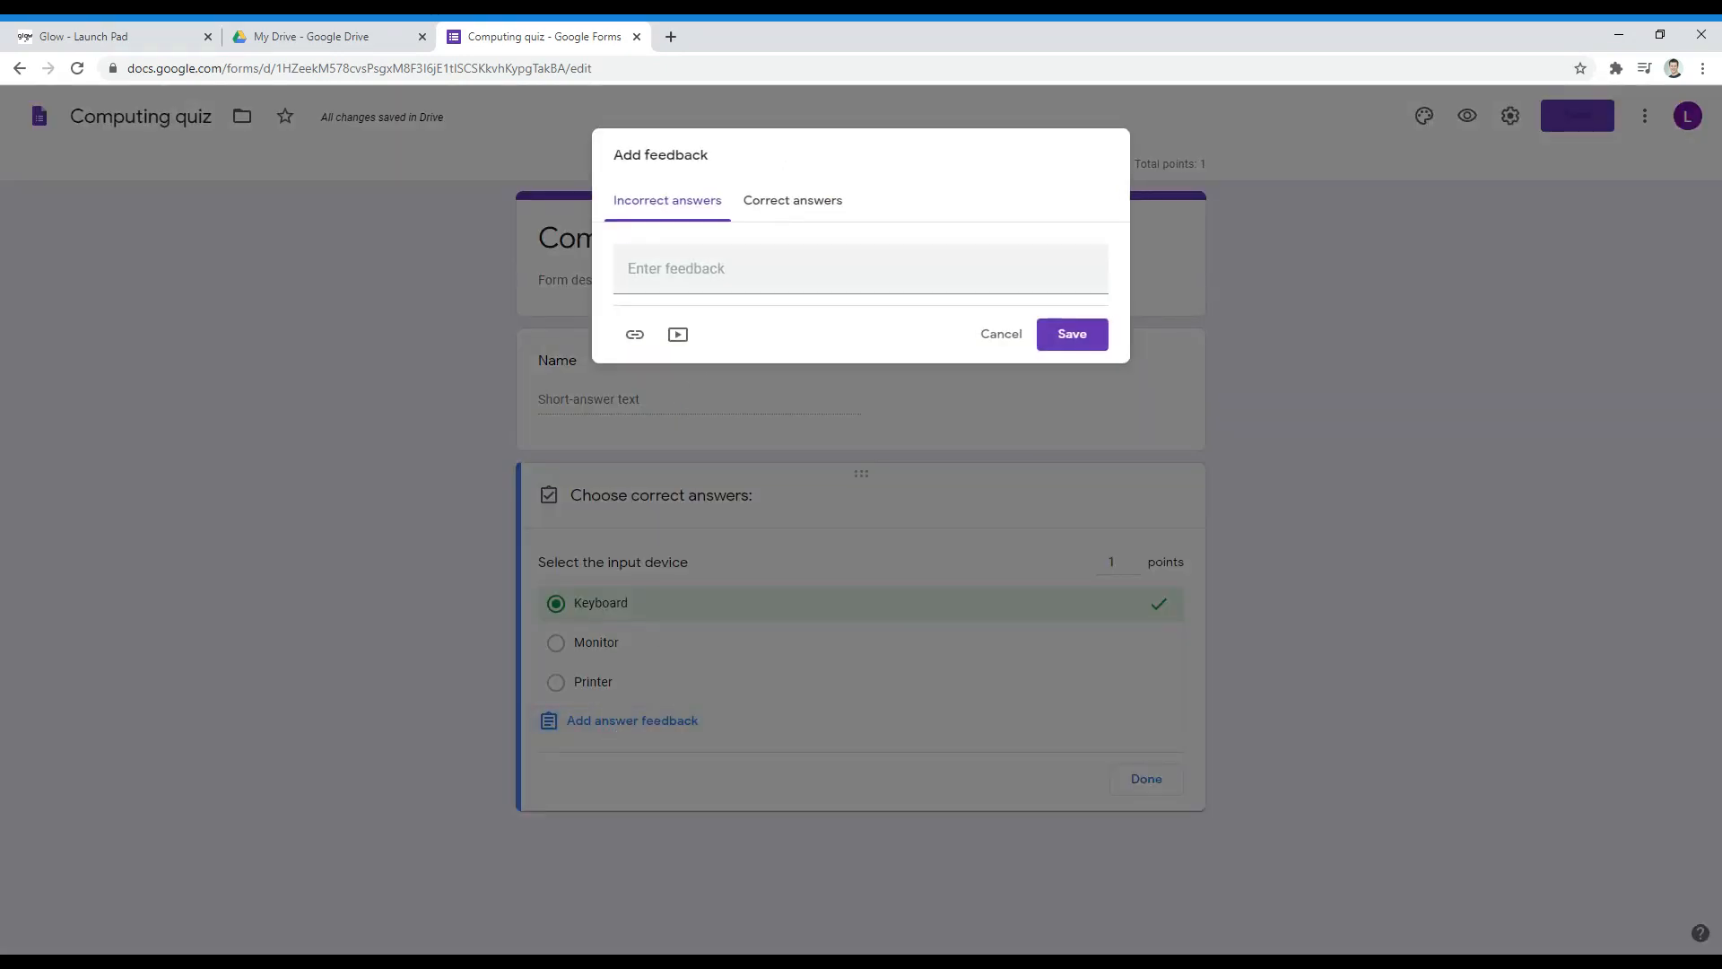
click(718, 268)
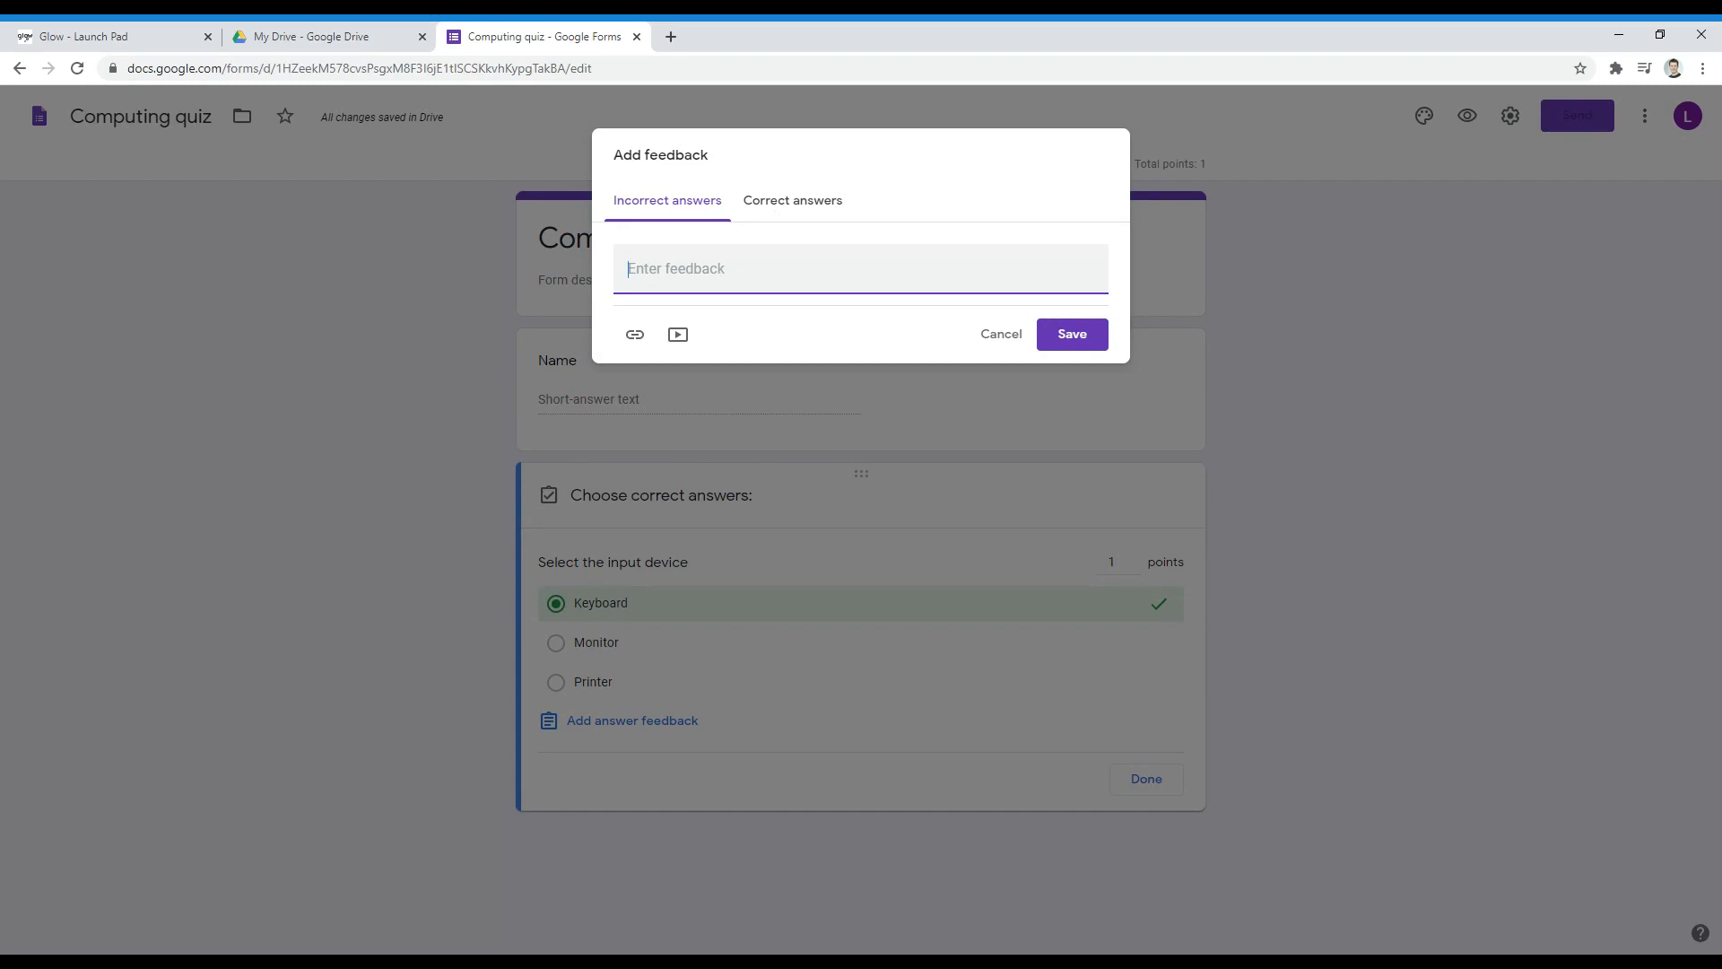
text(An input device sends a signal into the computer)
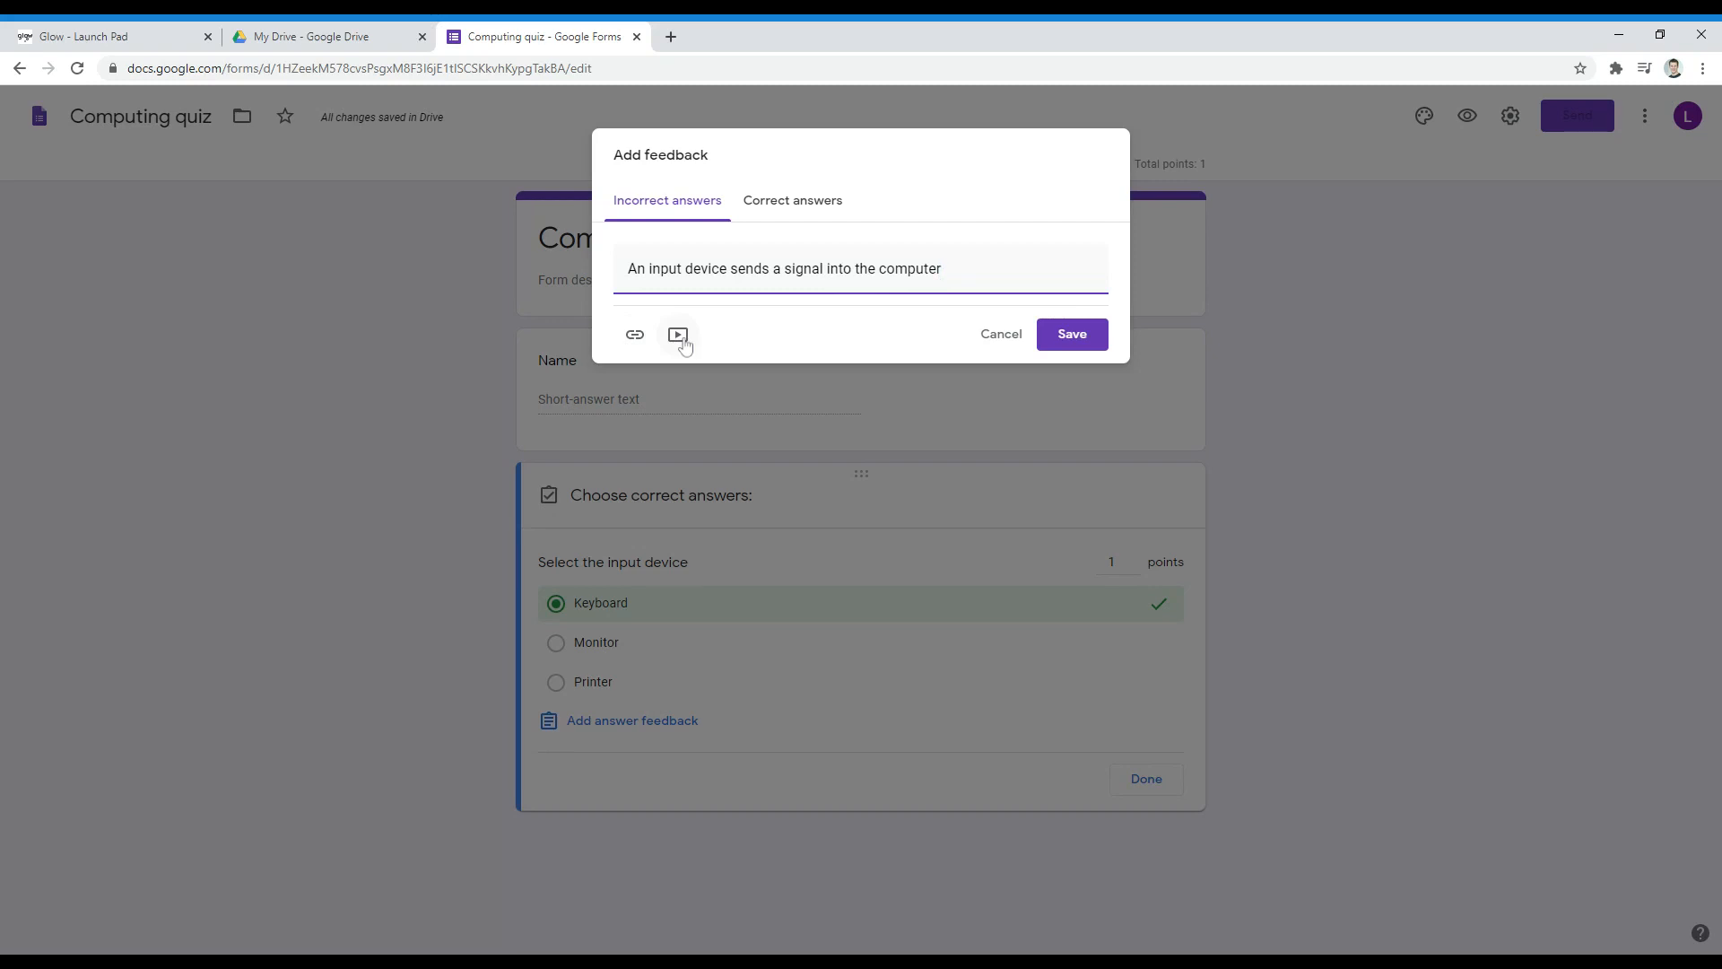
Enter the feedback for correct answers, "Well done. A keyboard key press inputs a signal to the computer", and save both feedback texts
click(813, 206)
click(807, 269)
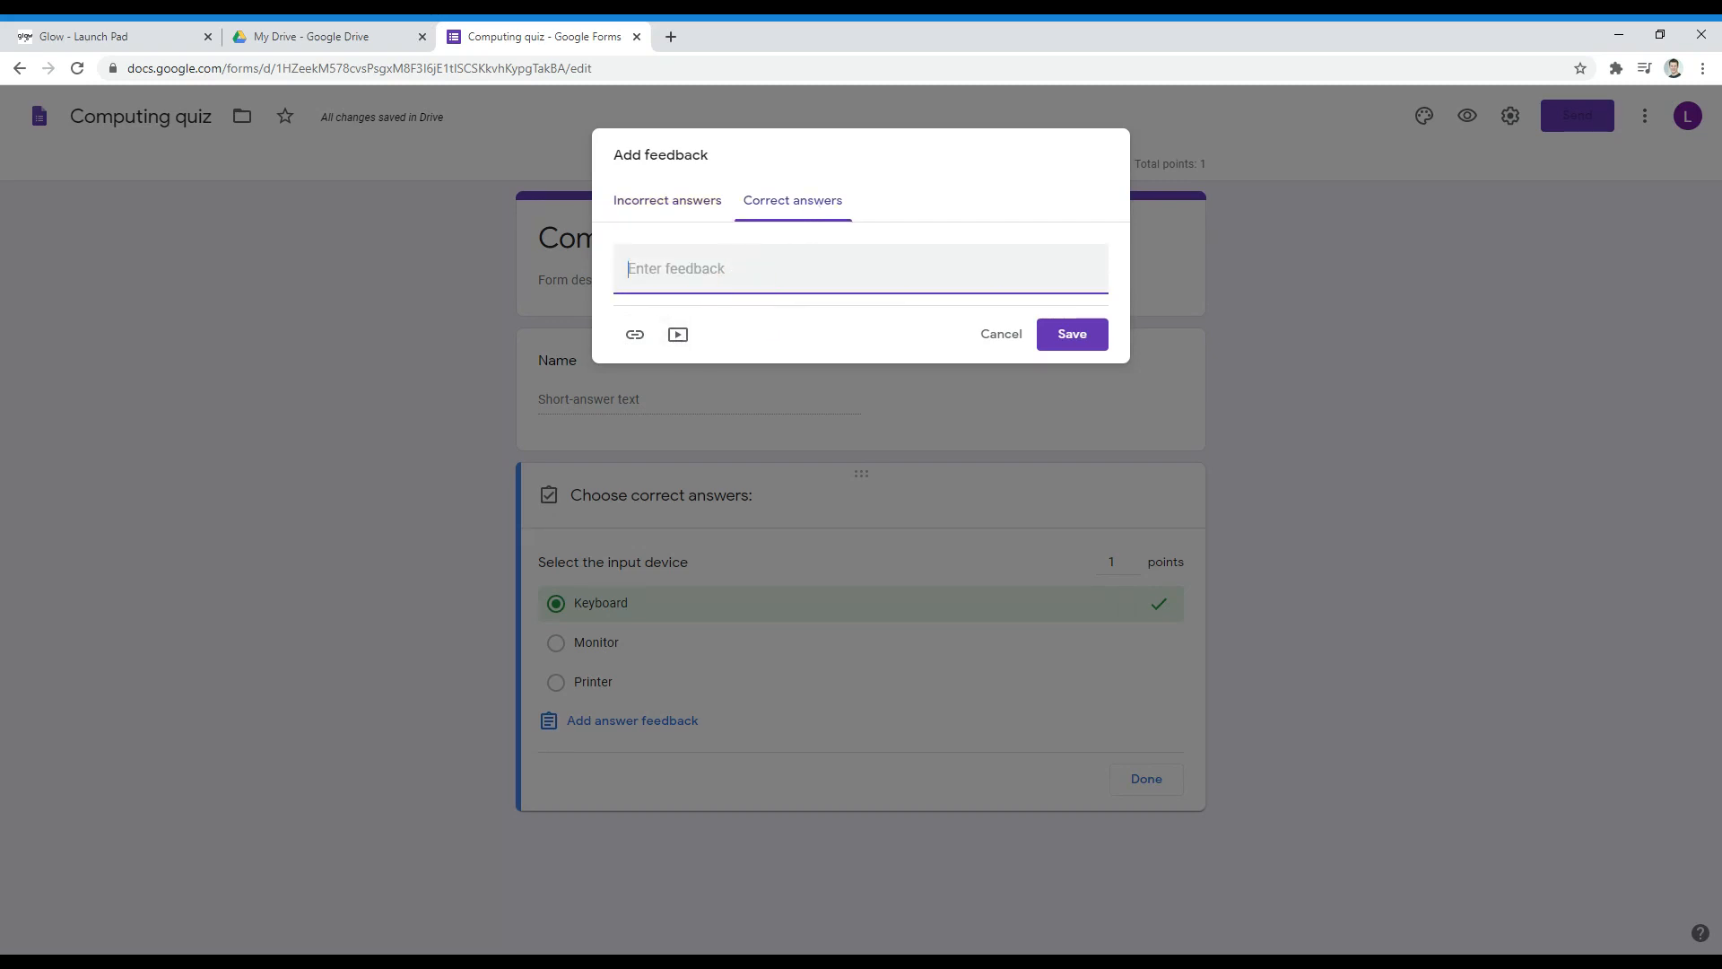
text(Well done. A keyboard key press inputs a signal to the computer)
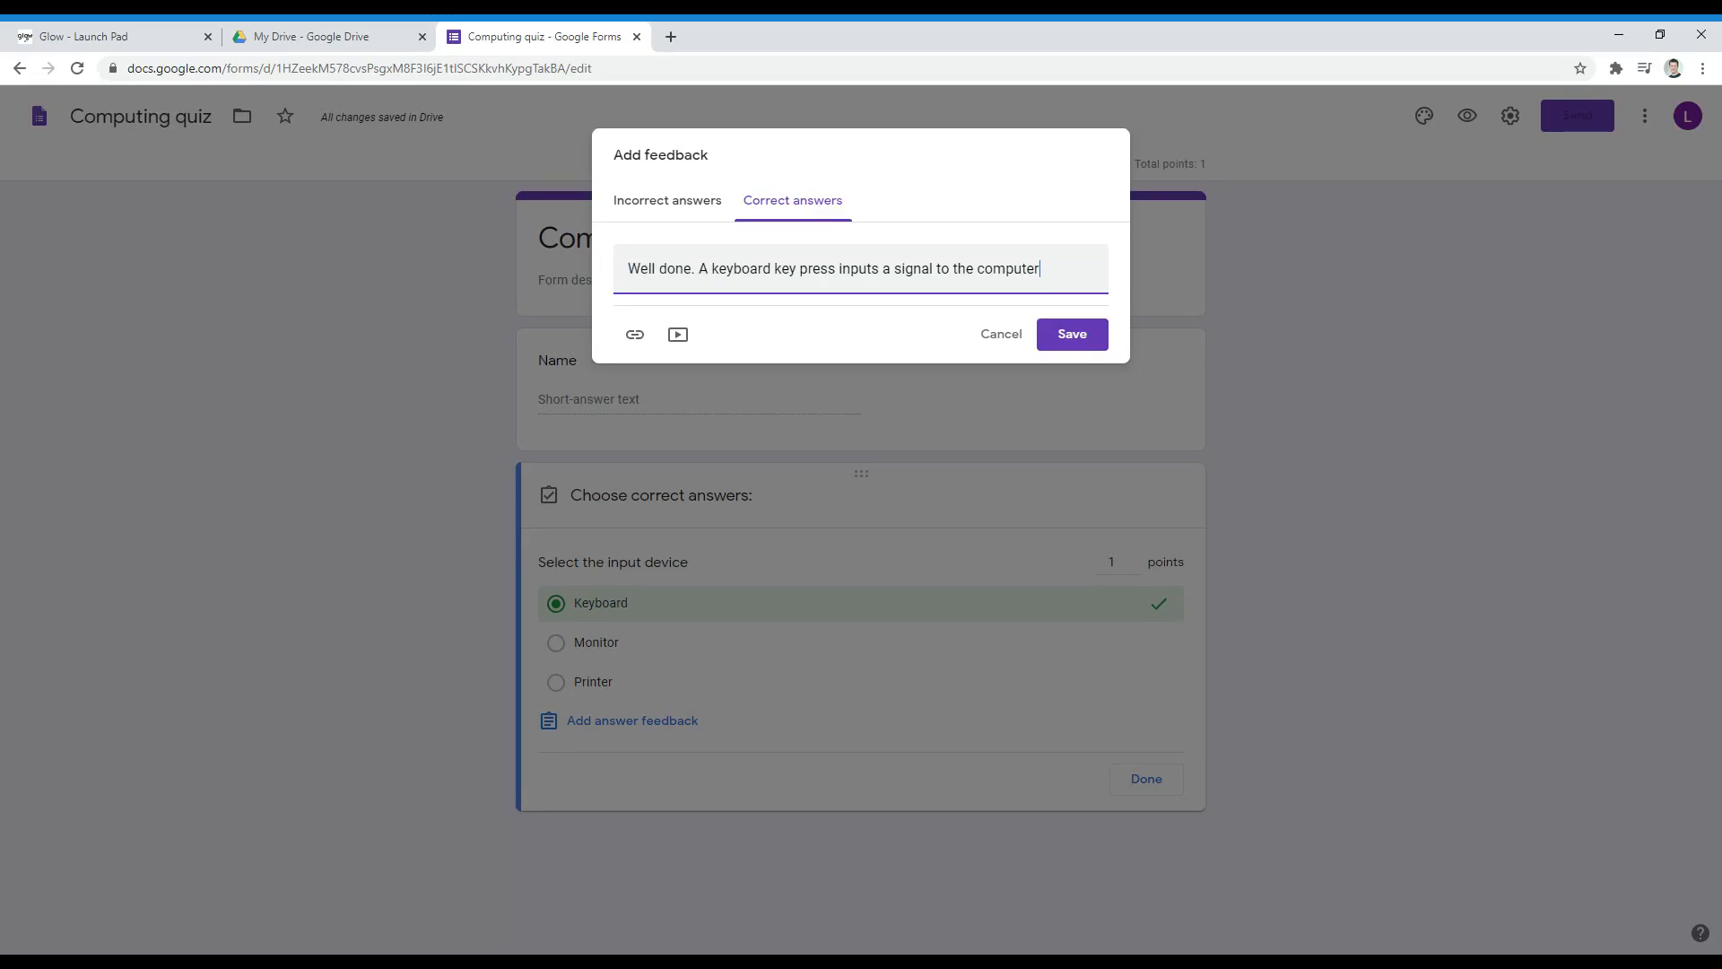
click(1073, 335)
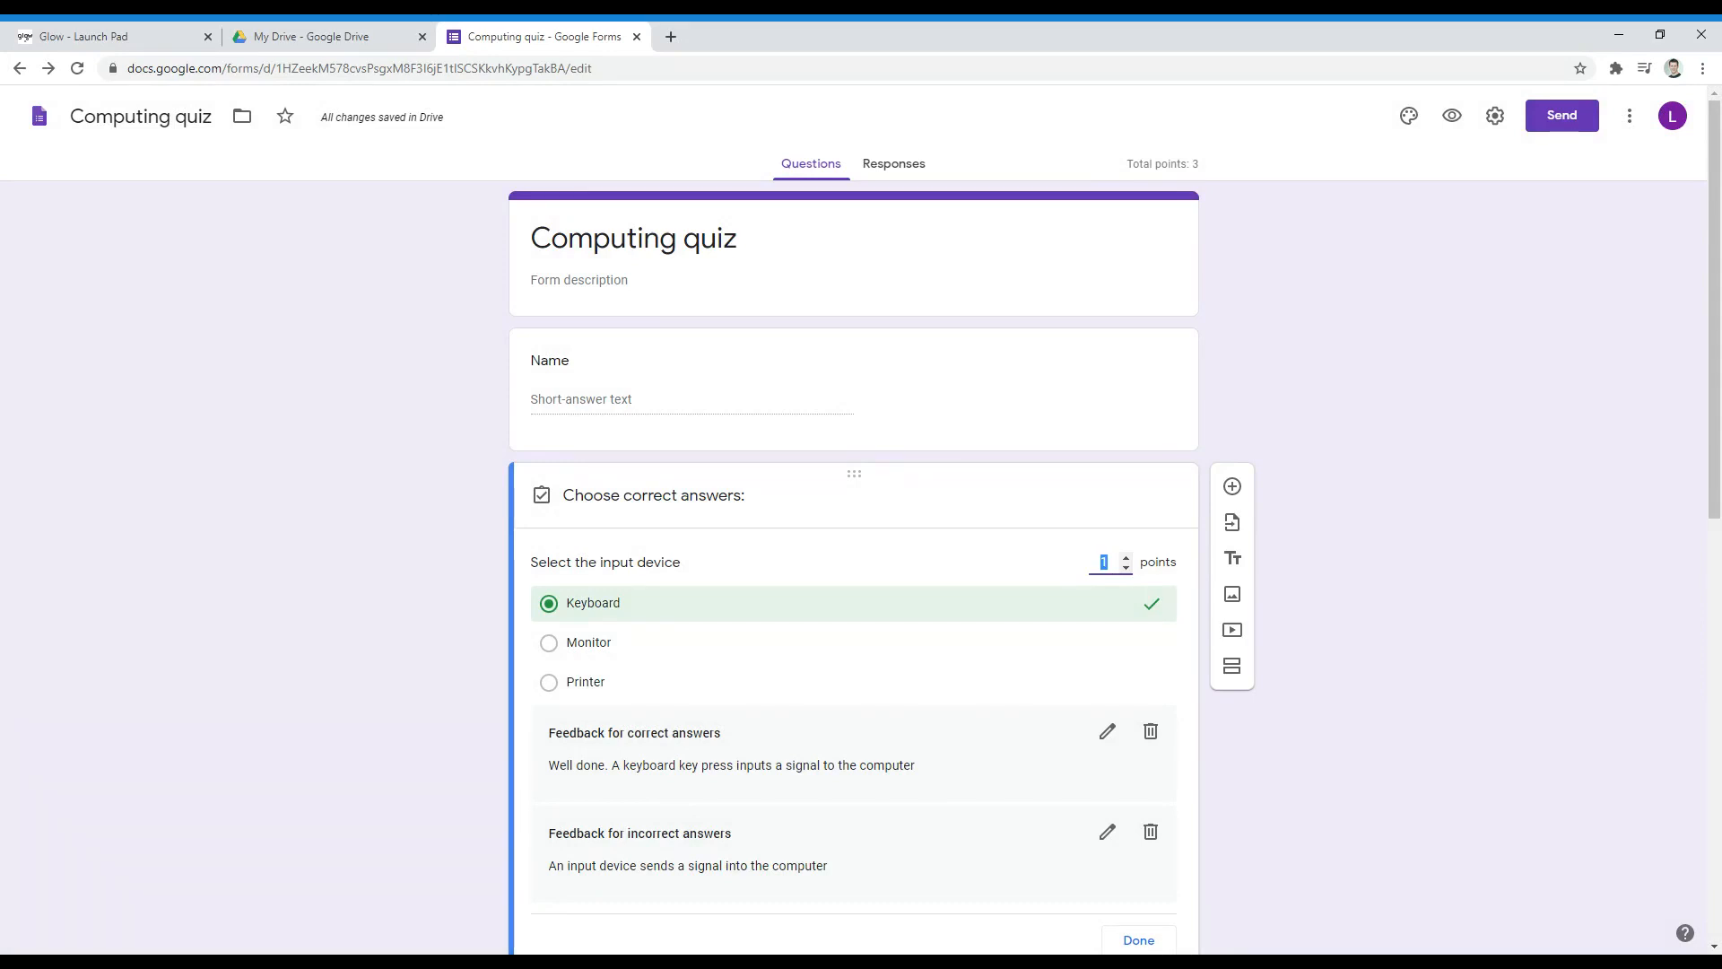
Look through the email, link and HTML embed options for sending the form, and close them without sending
click(1561, 115)
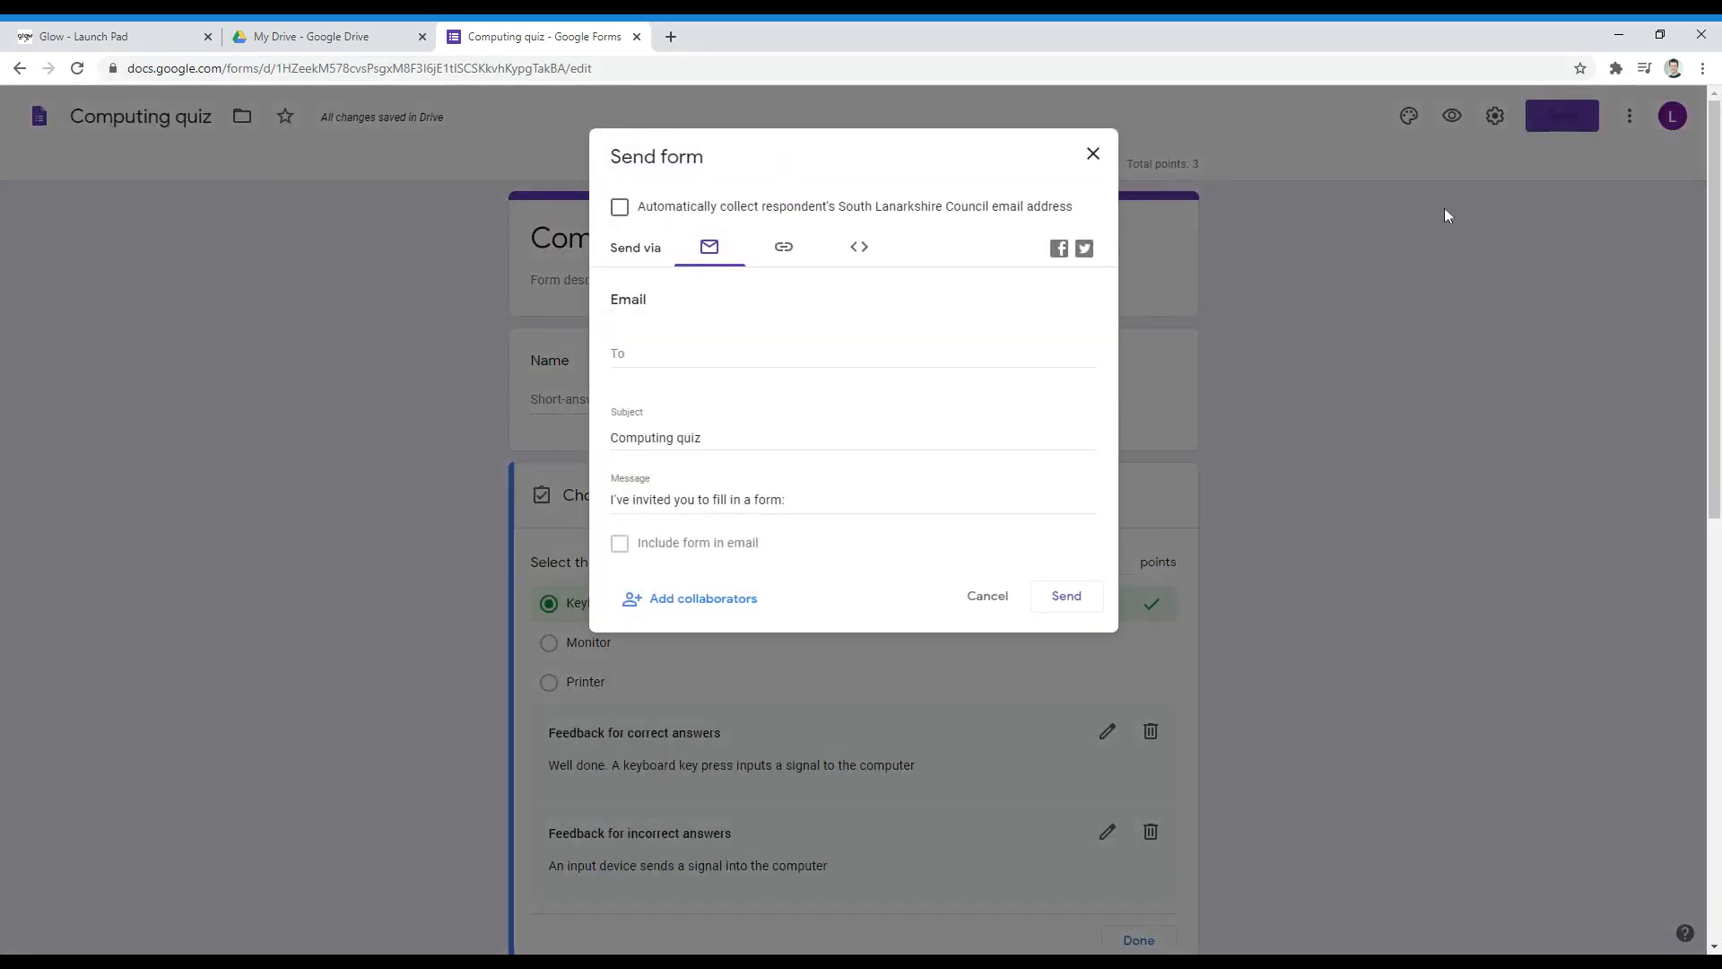
click(781, 251)
click(857, 248)
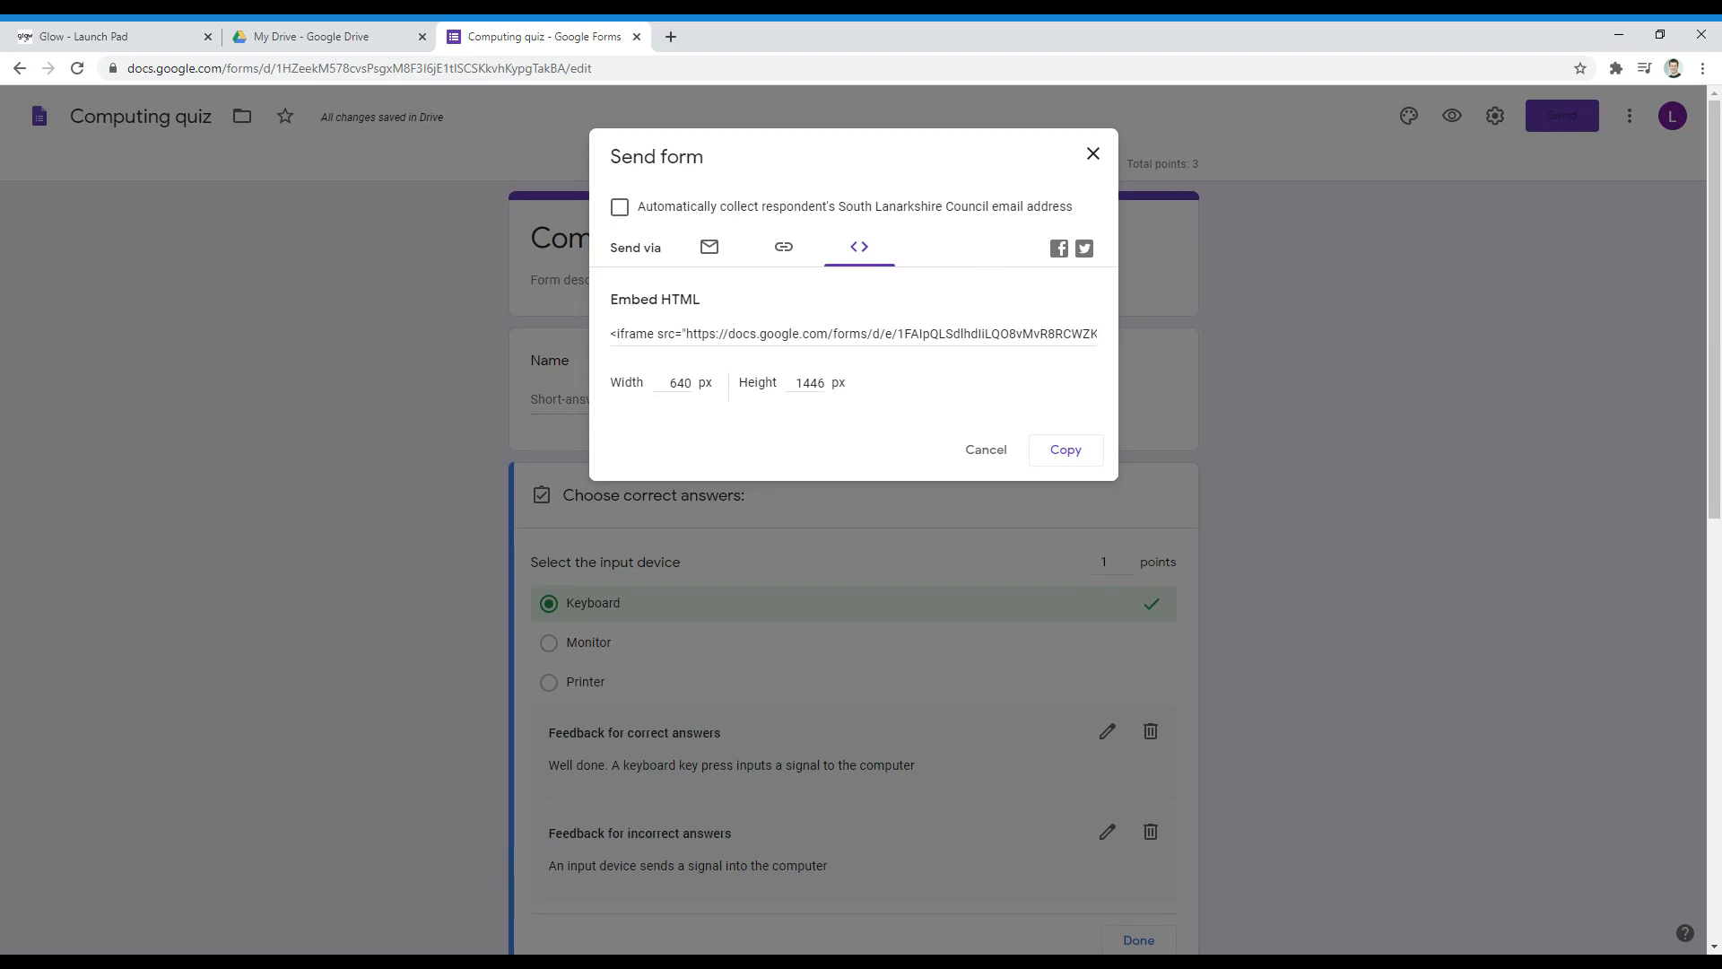
click(1093, 154)
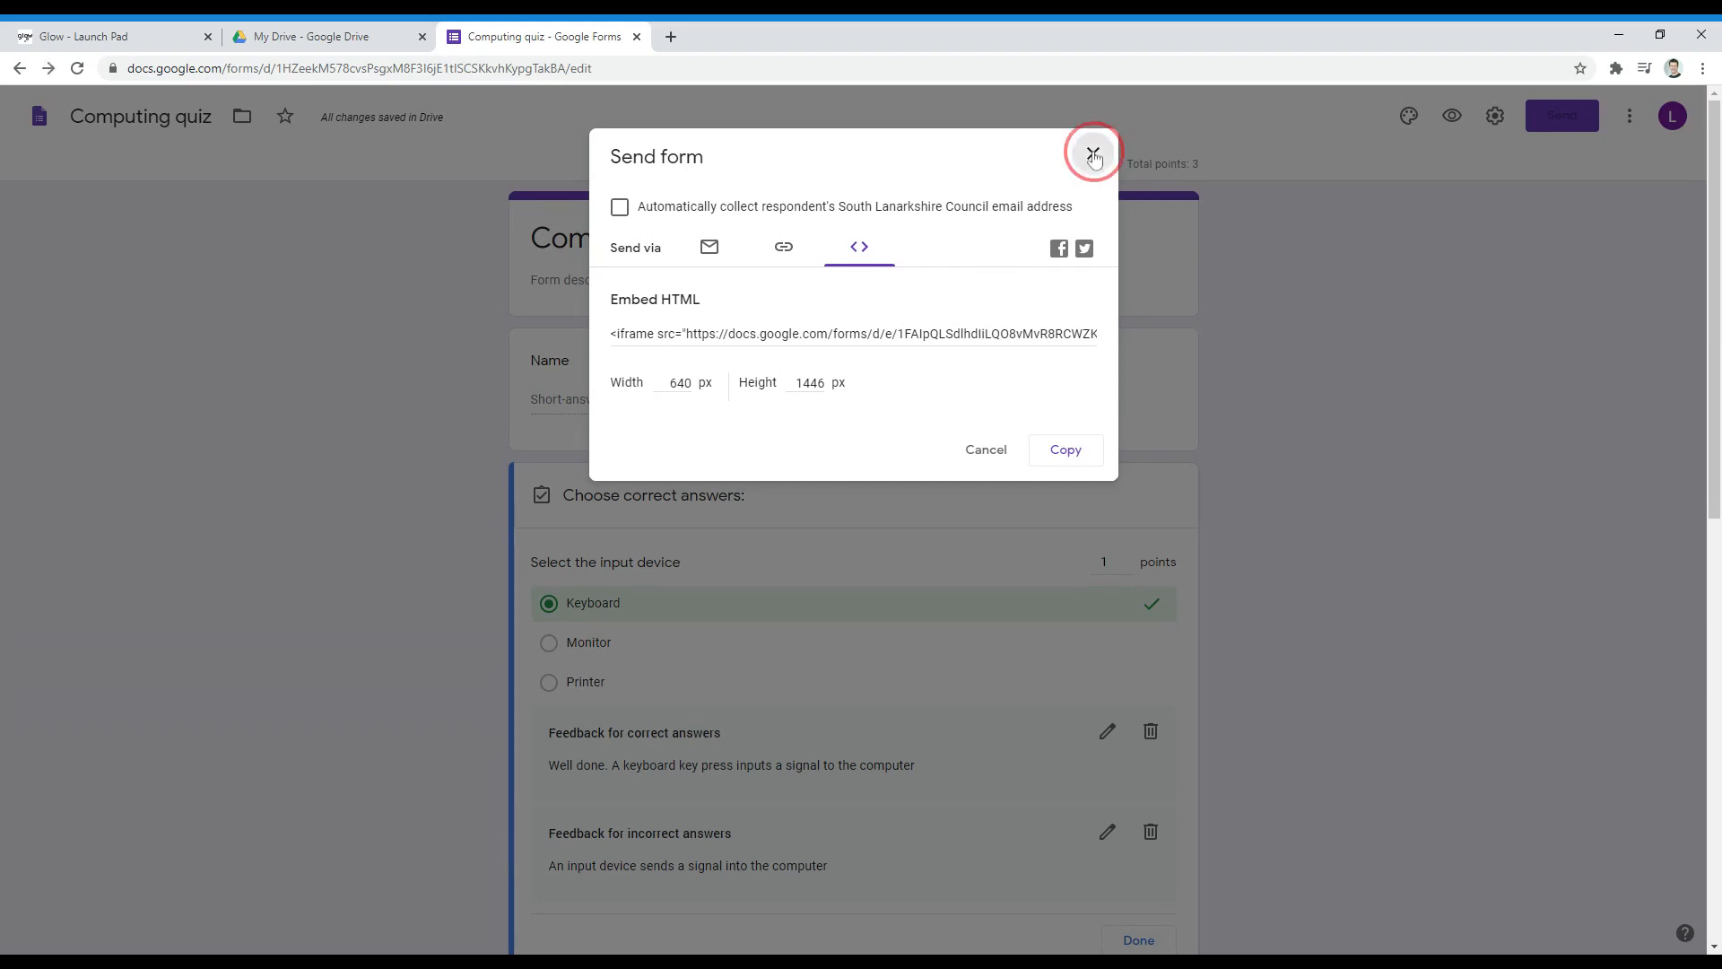
Review the summary of the quiz responses from insights to per-question charts, and switch to the responses grouped by question
click(912, 170)
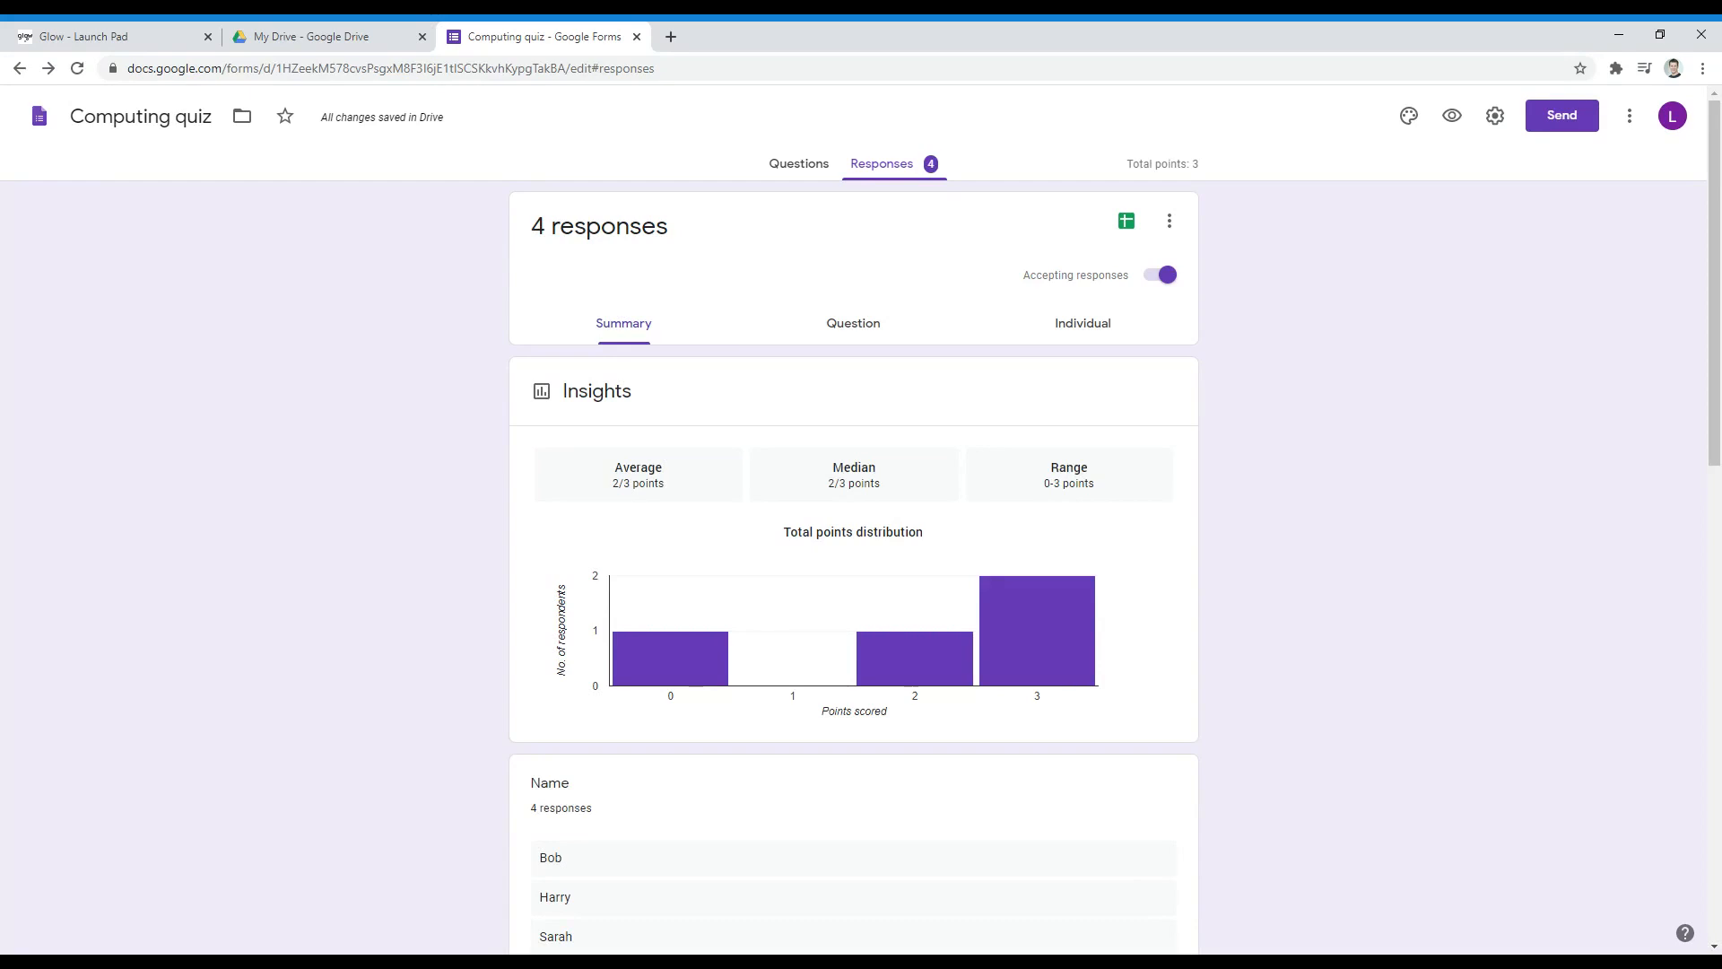
scroll(853, 566, down, 7)
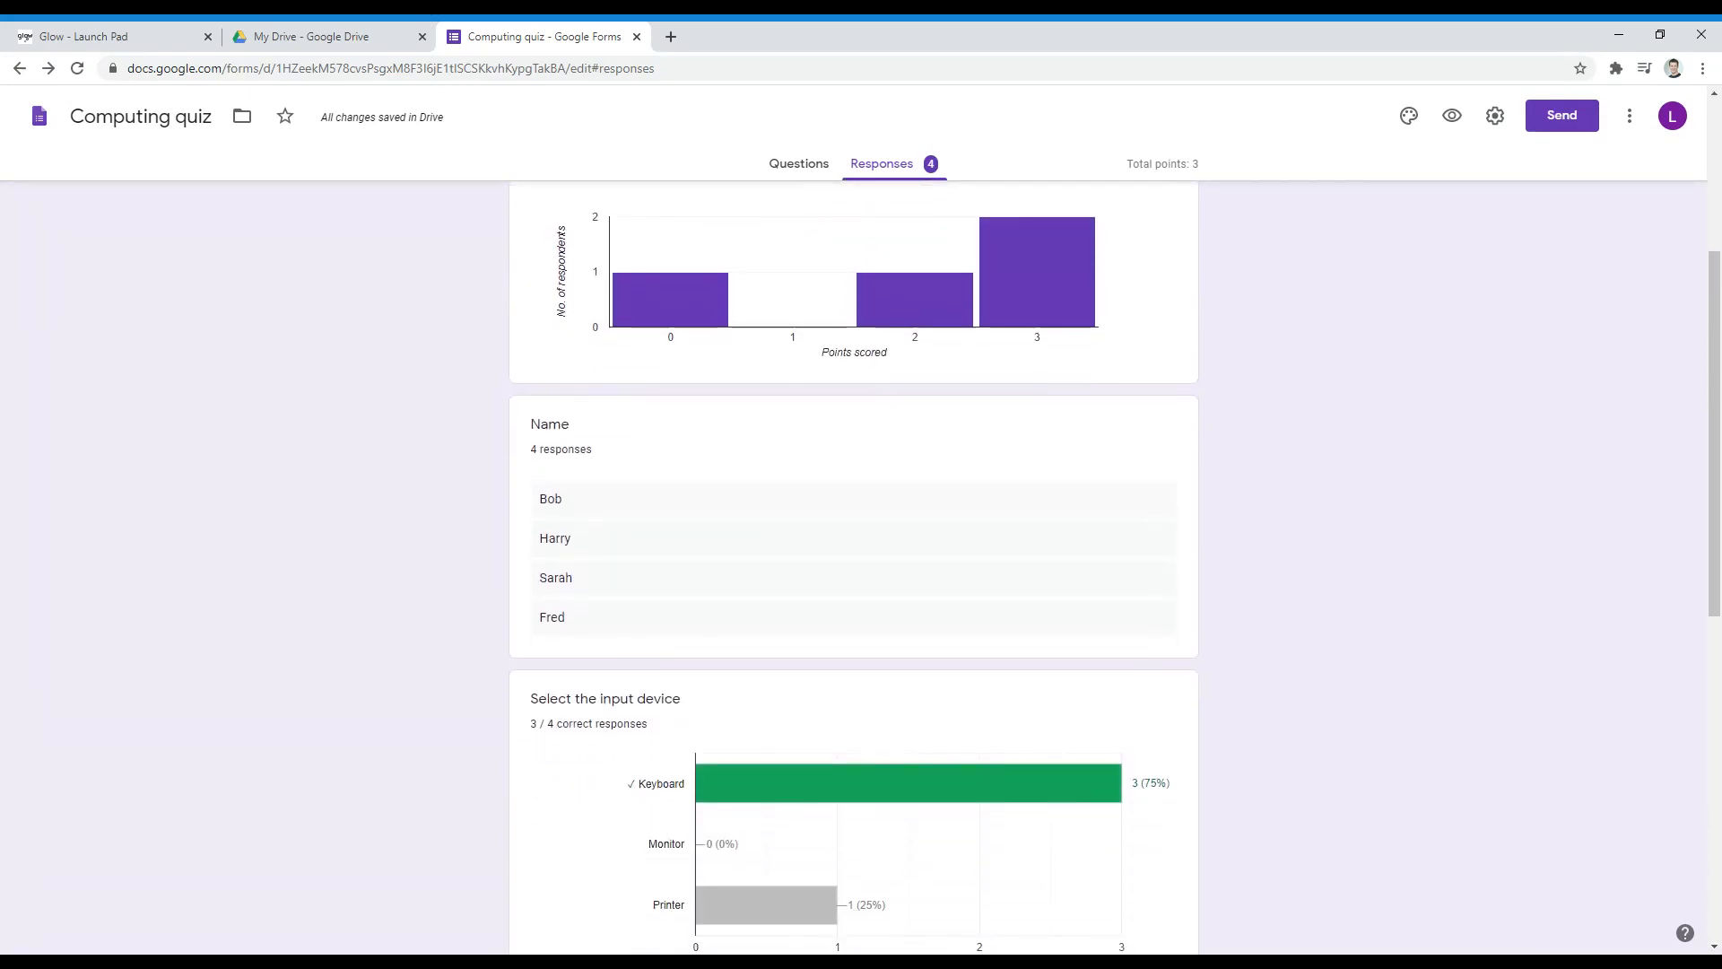
scroll(853, 565, down, 4)
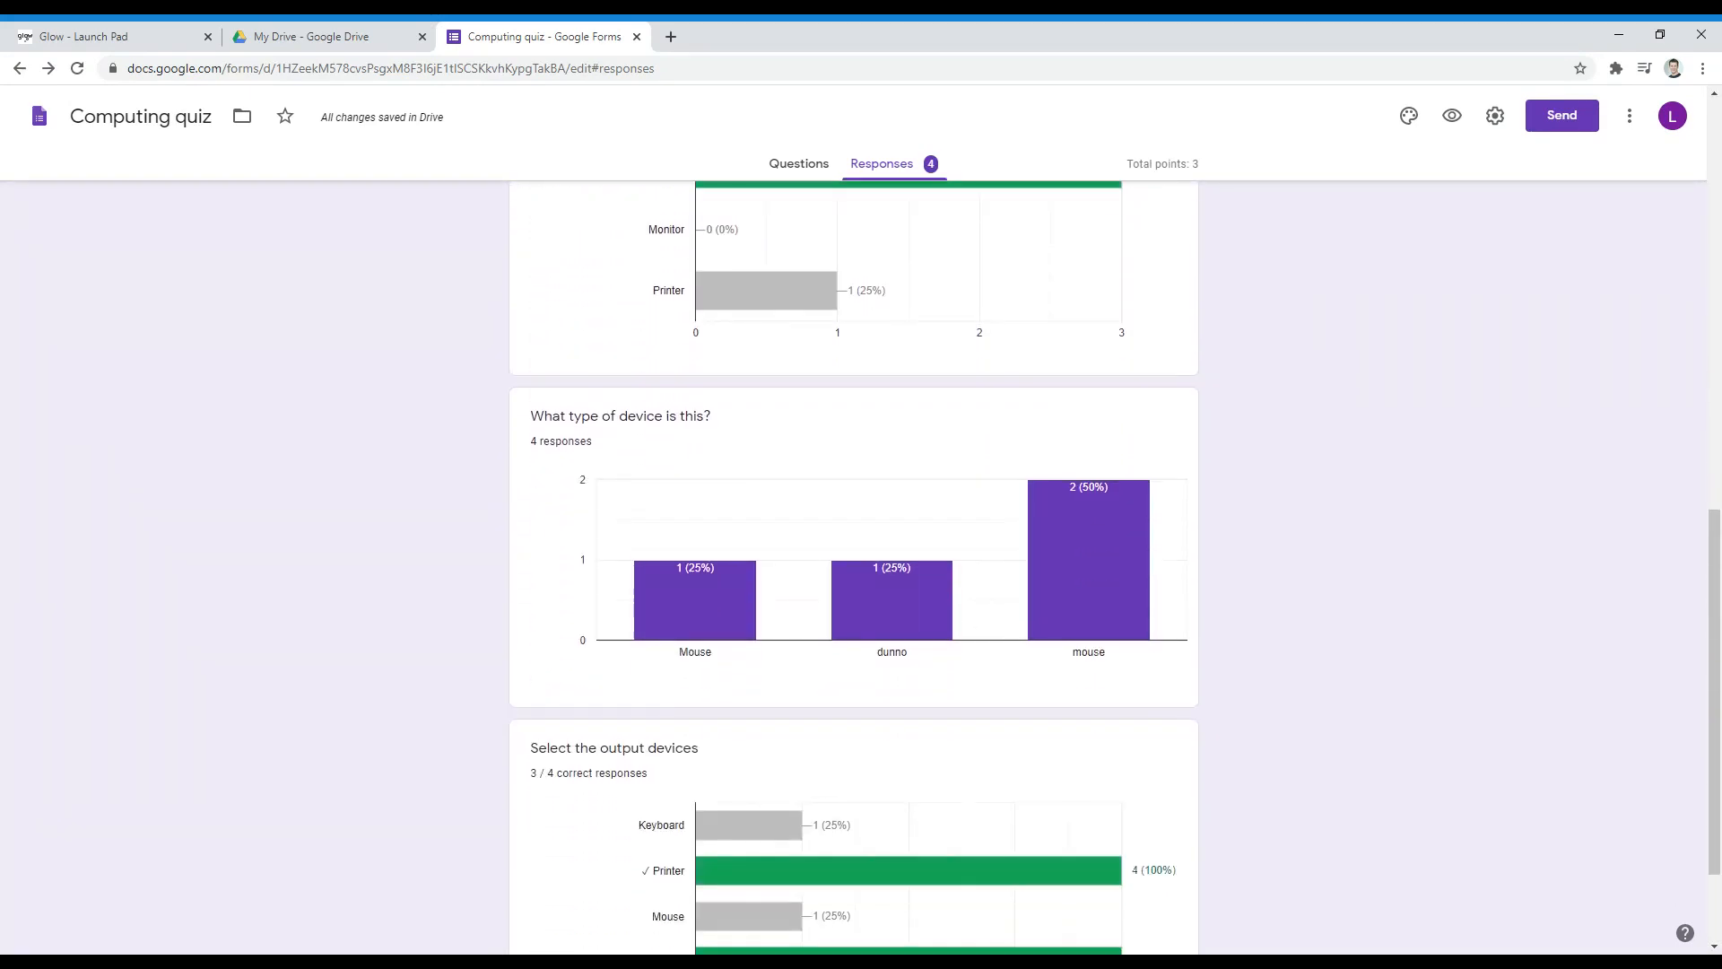
scroll(853, 565, up, 12)
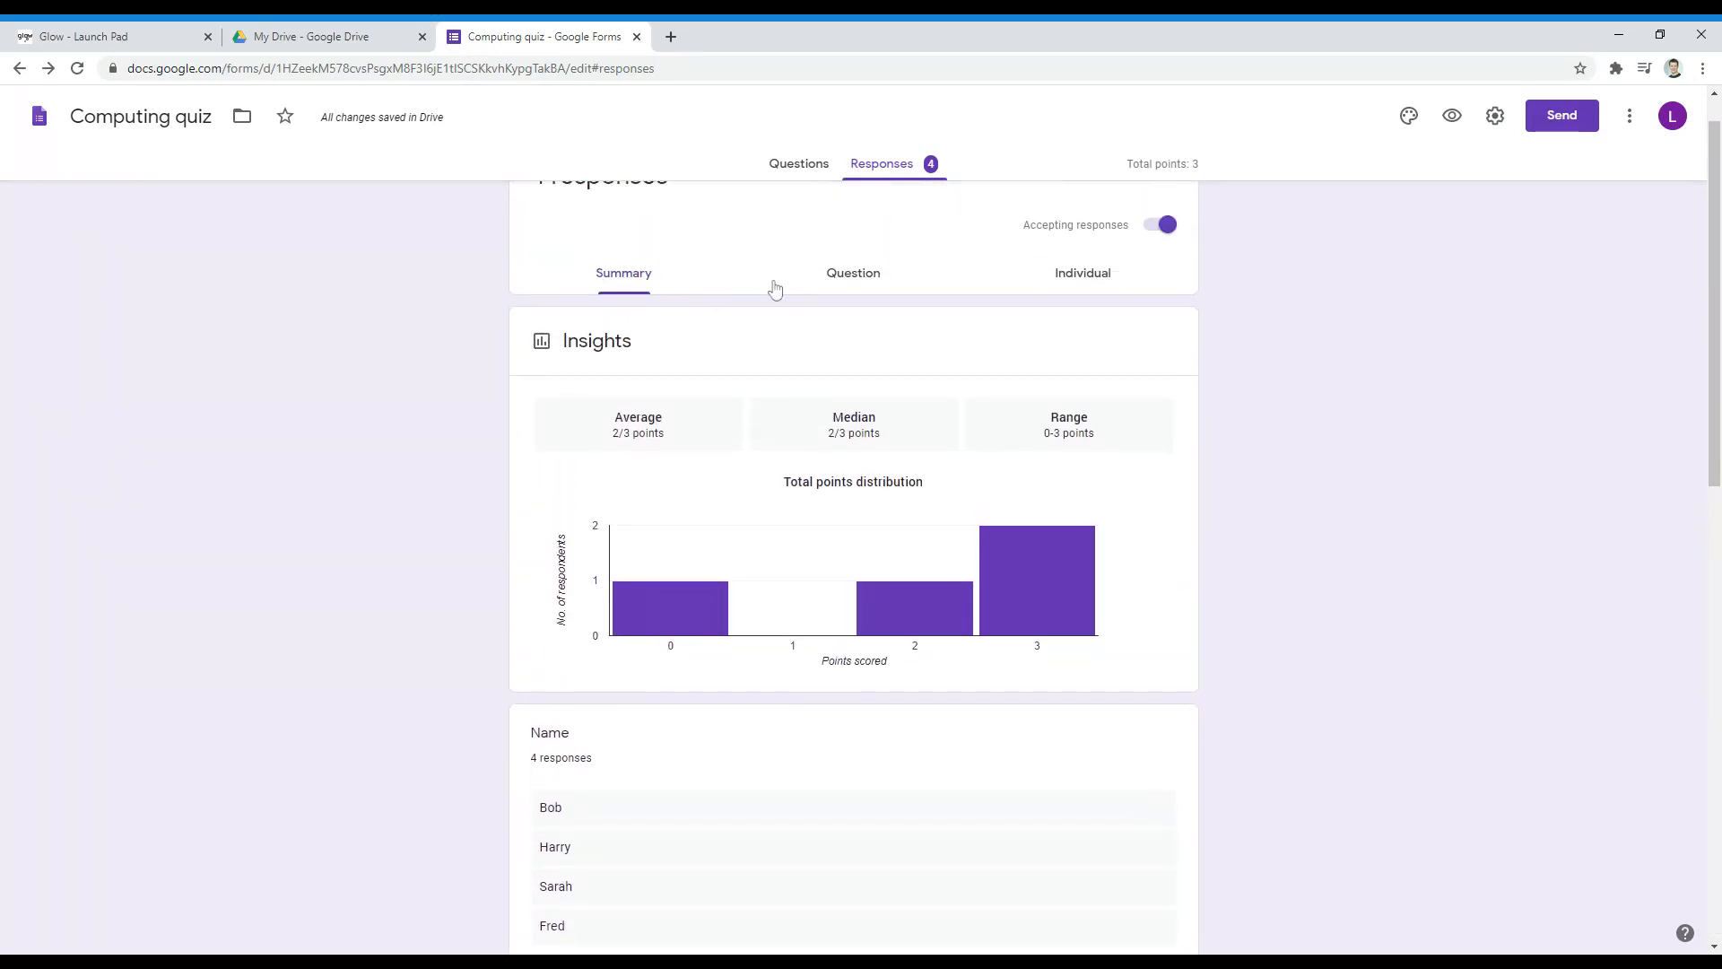
click(853, 273)
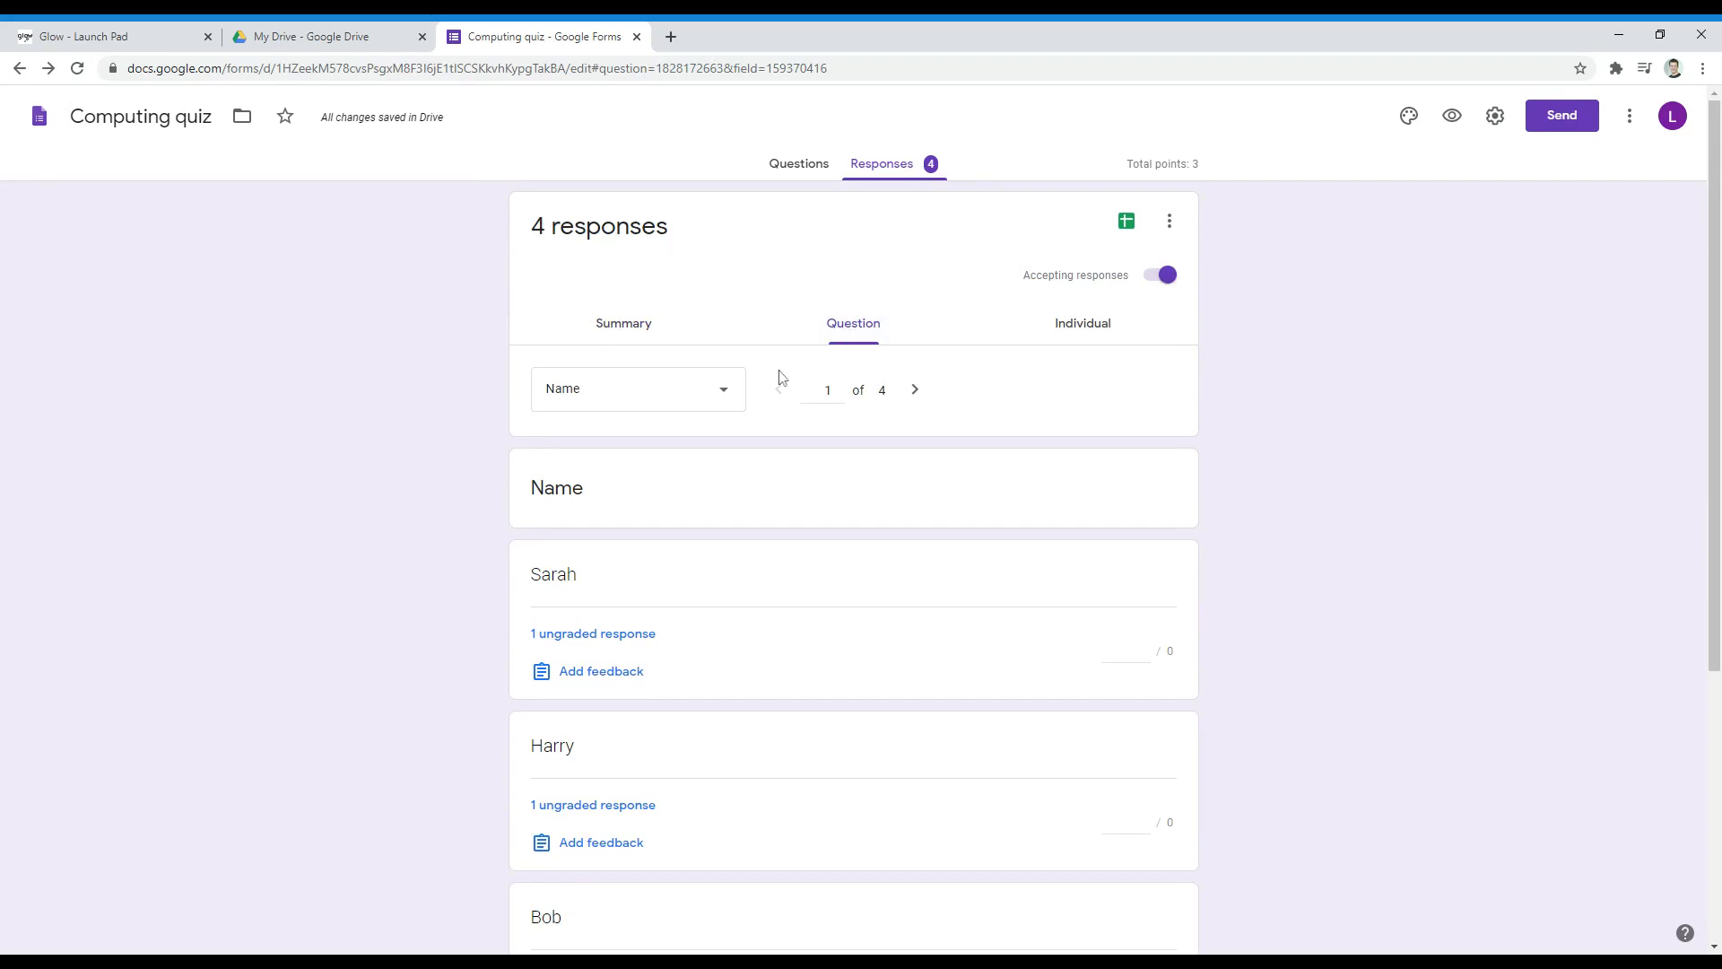
Mark the ungraded "Mouse" answer to "What type of device is this?" as correct and save the grading
click(725, 392)
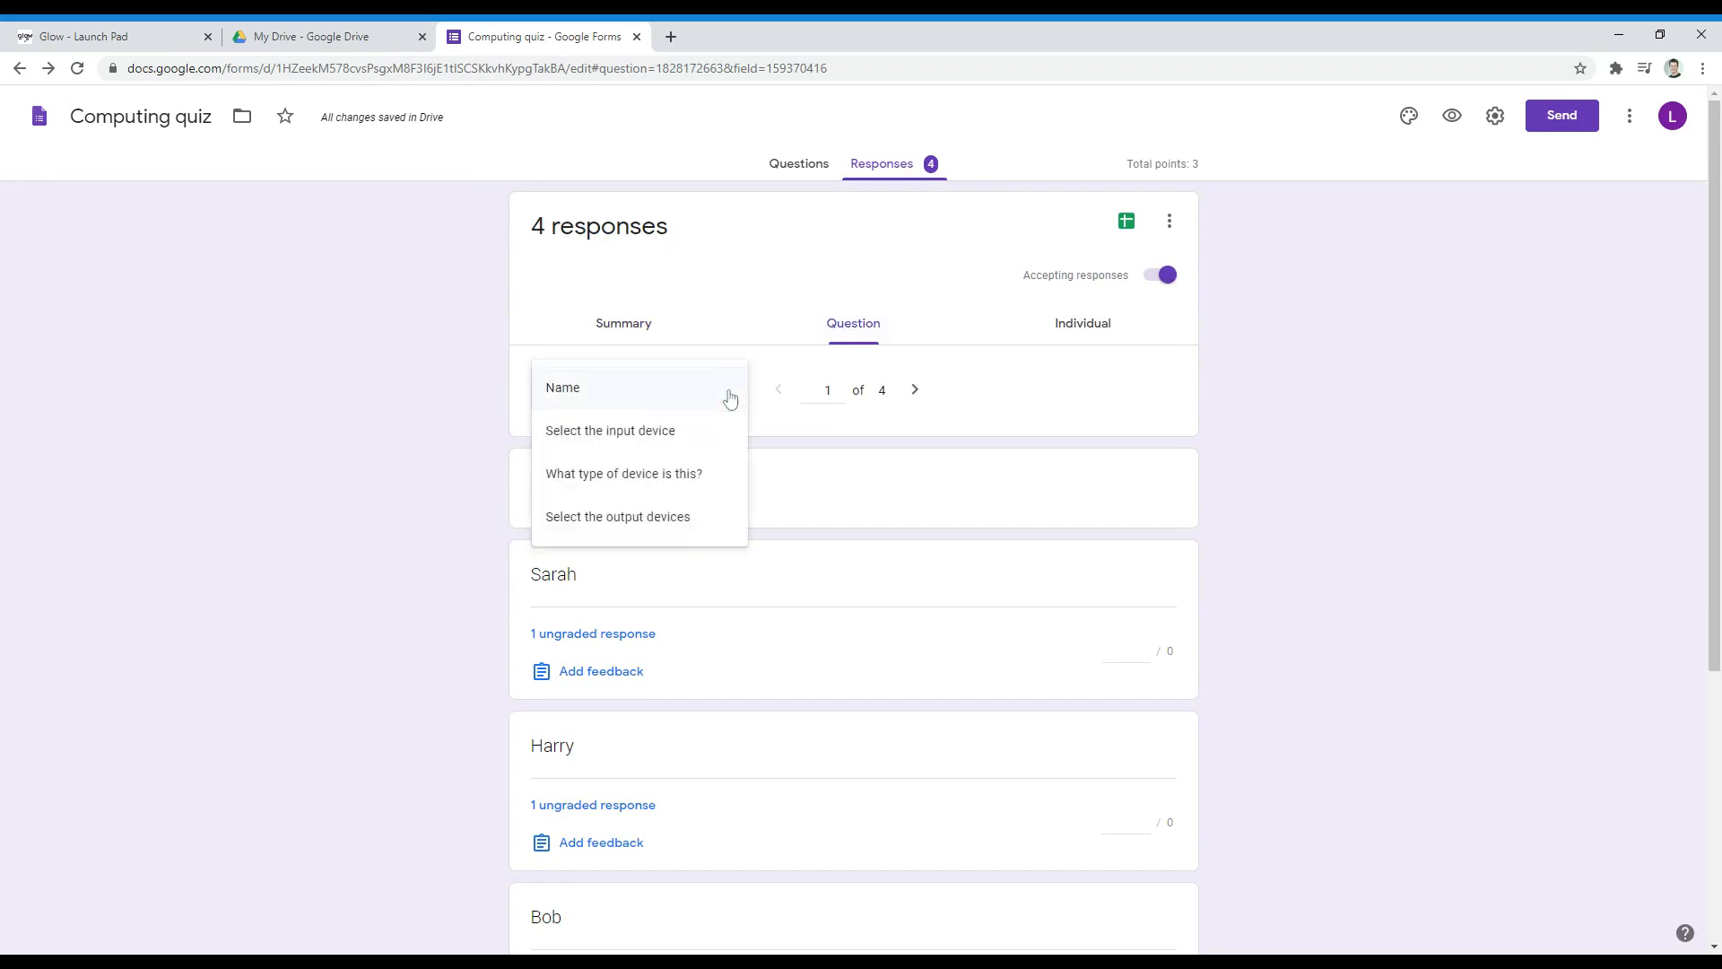
click(699, 475)
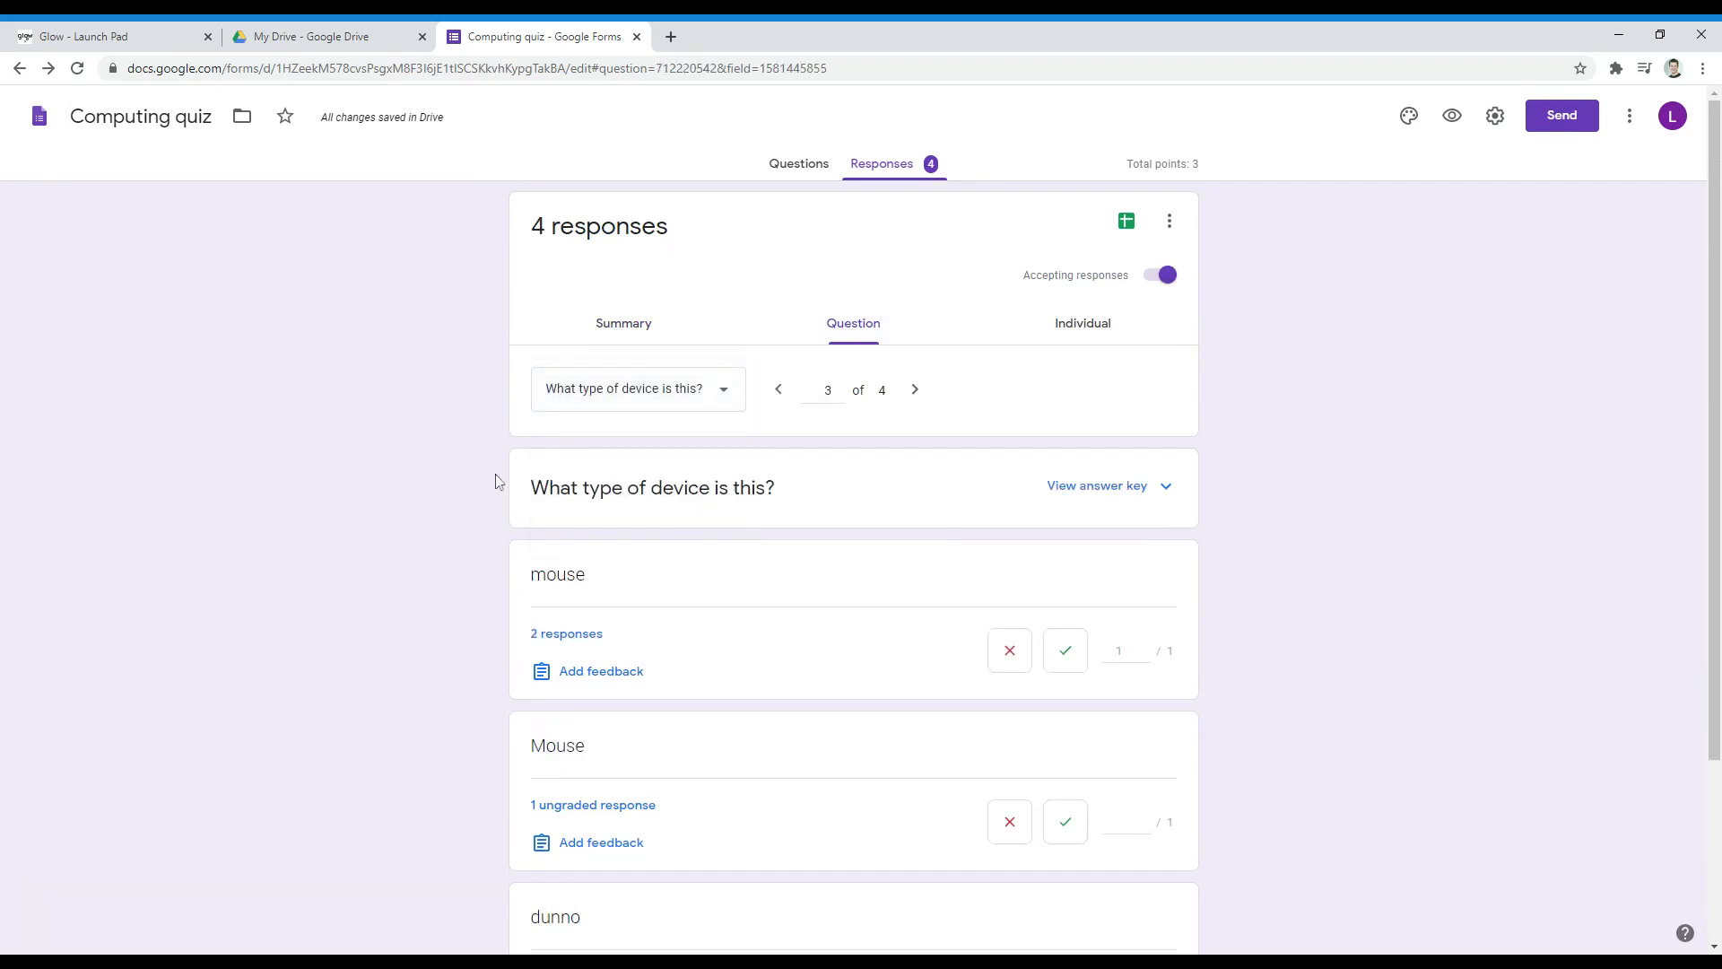
scroll(511, 483, down, 1)
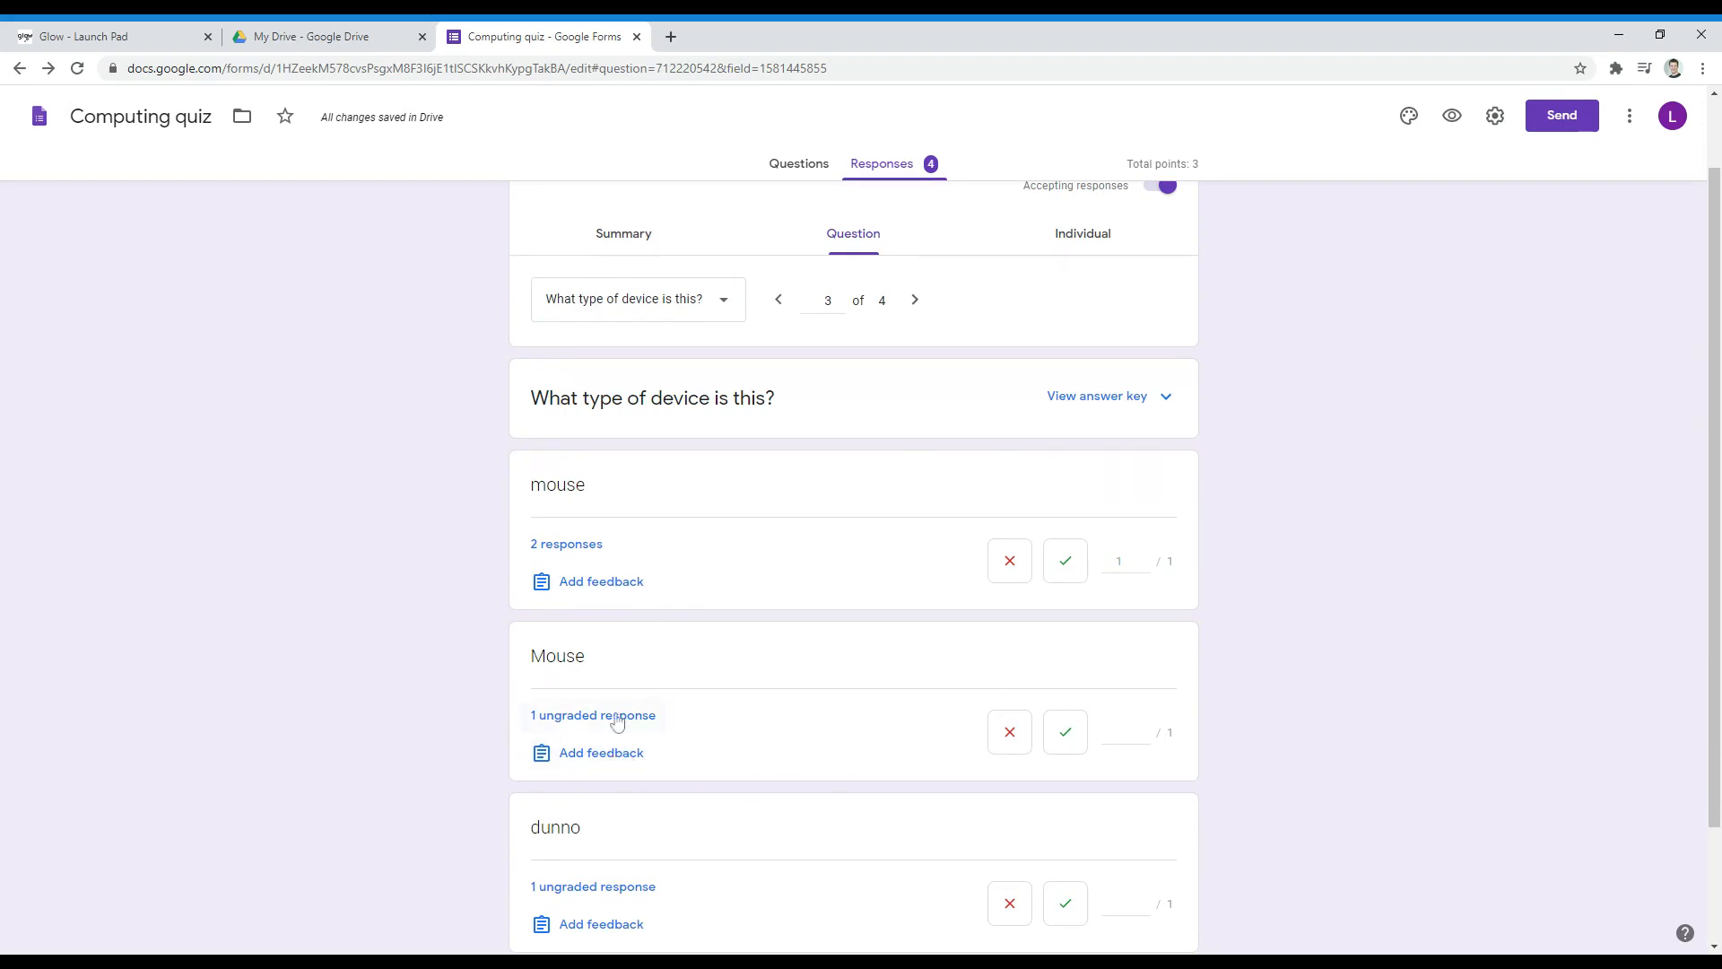
click(1067, 734)
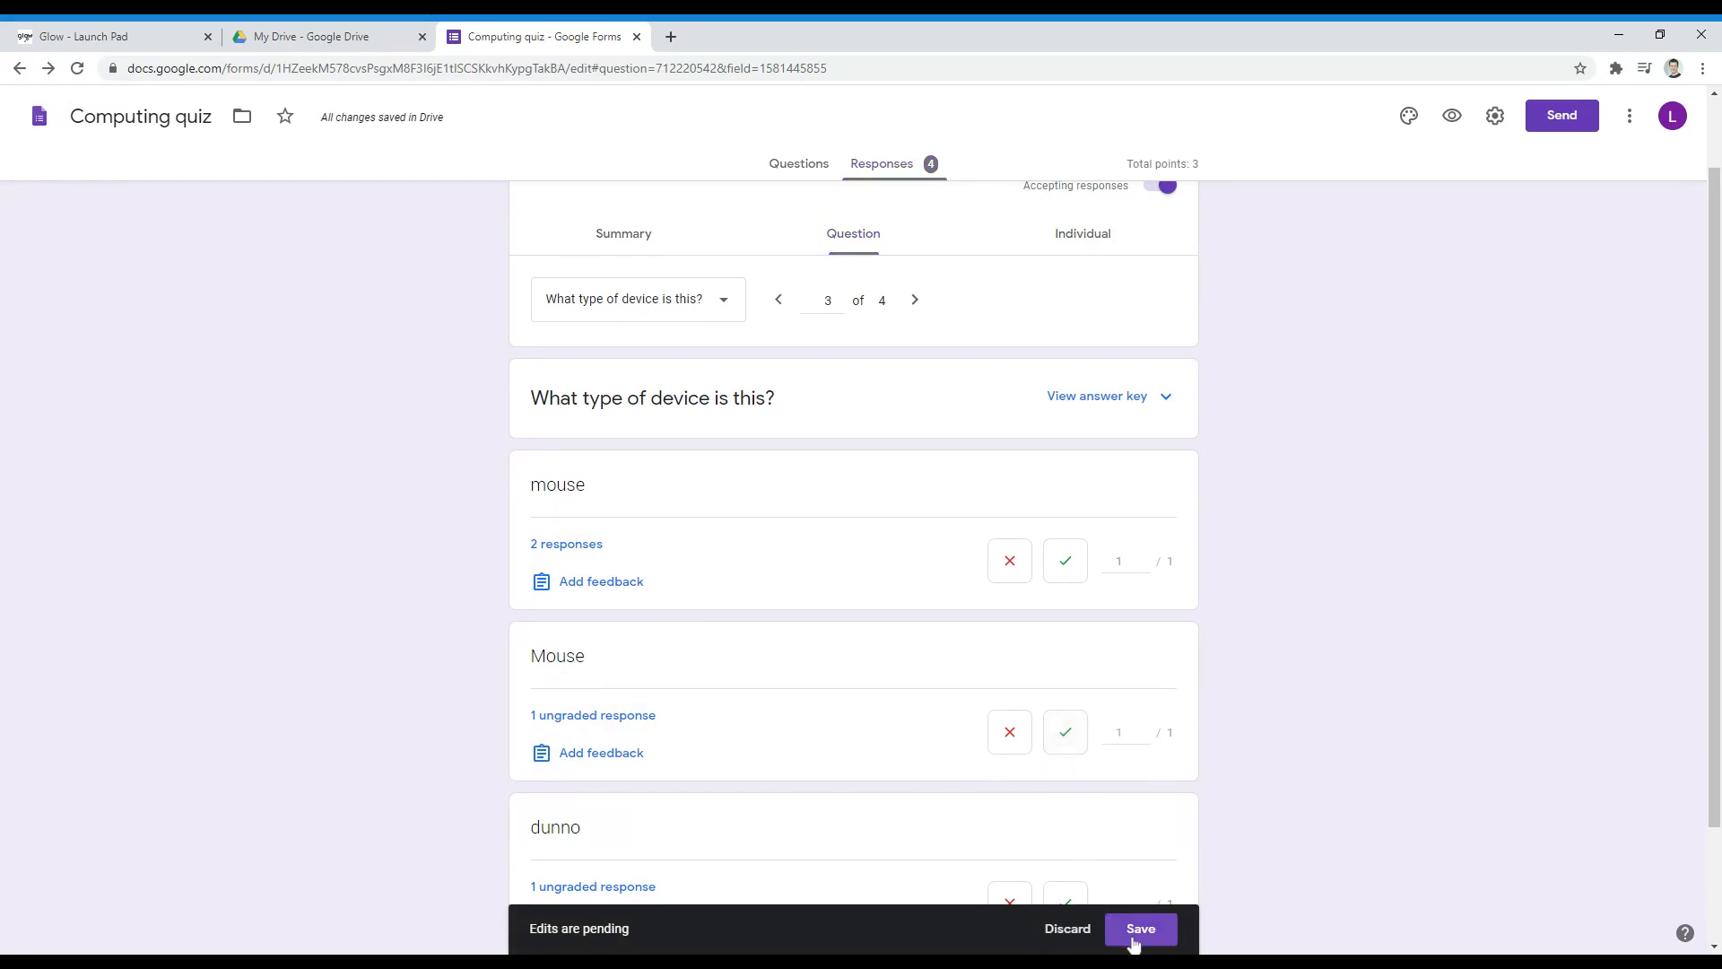
click(1140, 930)
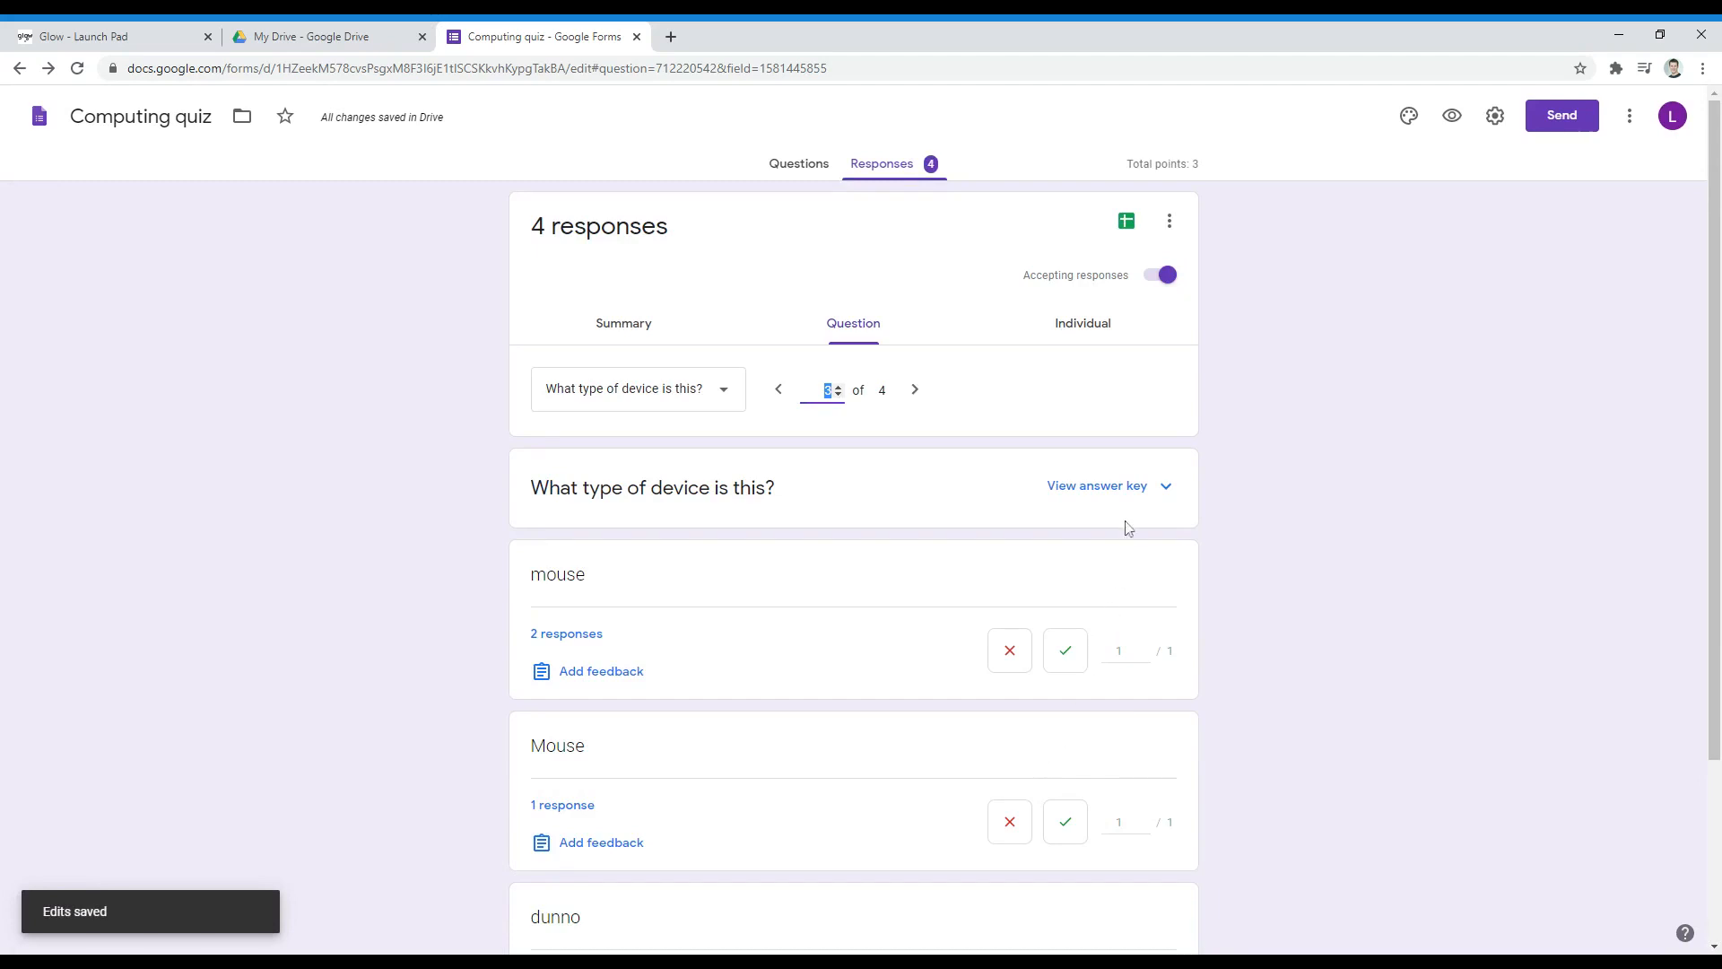
Review the individual quiz submissions one at a time, from the first to the third
click(1082, 328)
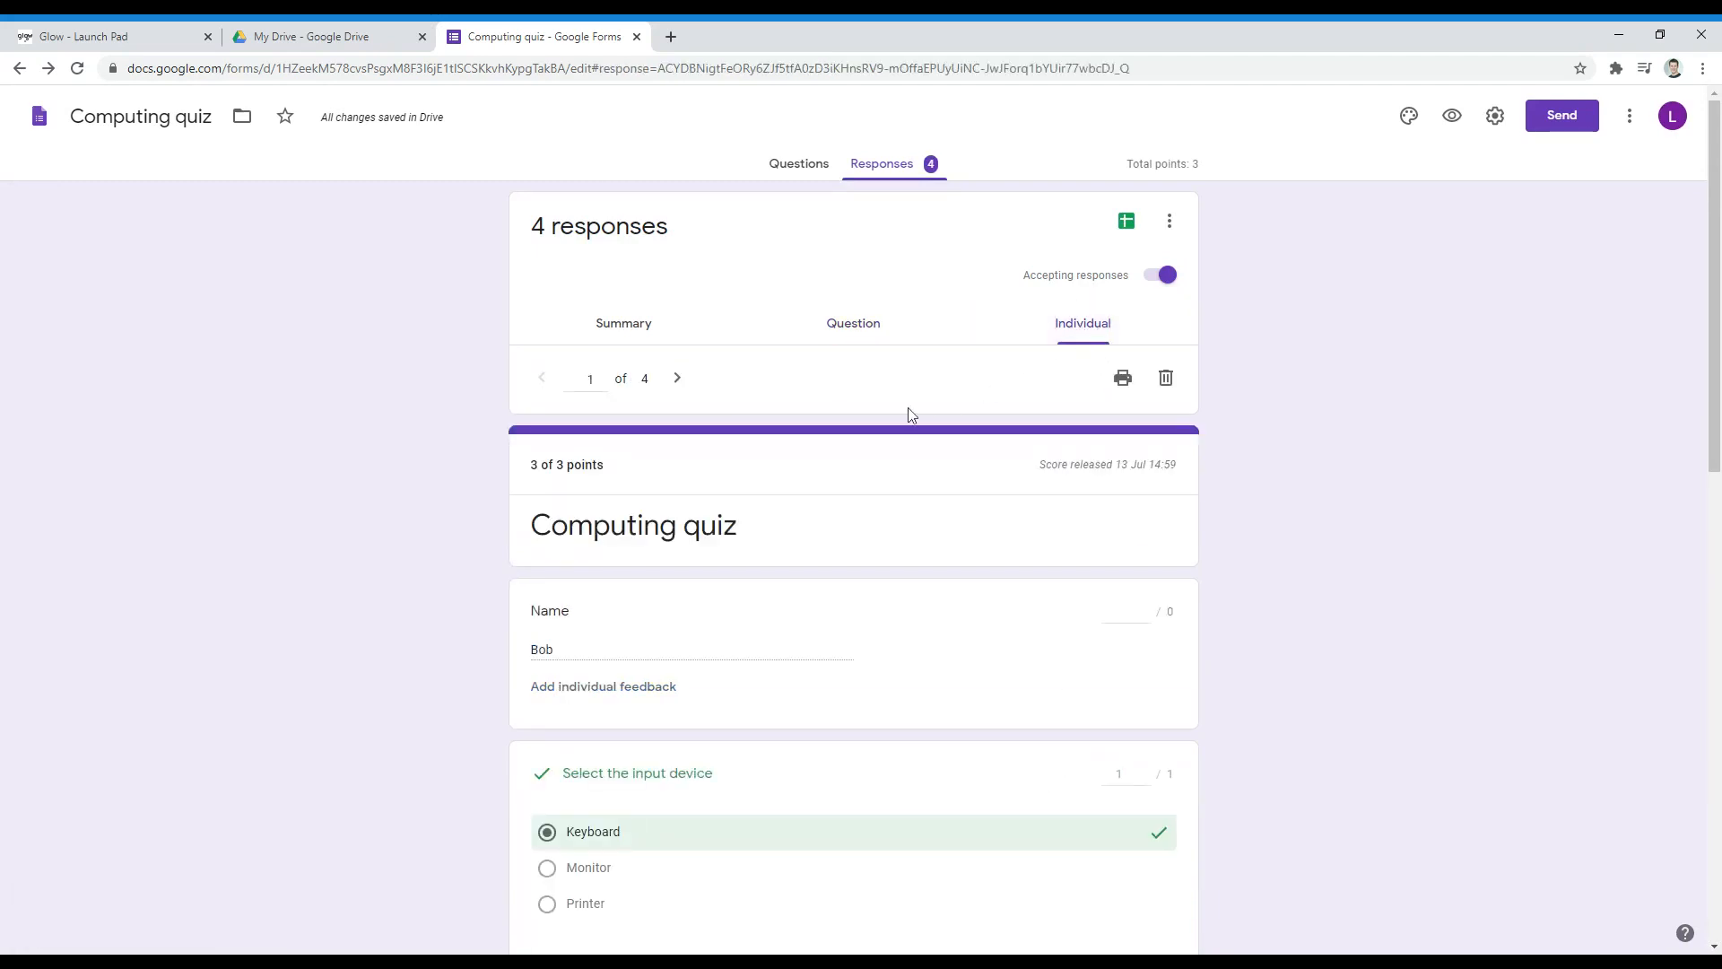
click(678, 386)
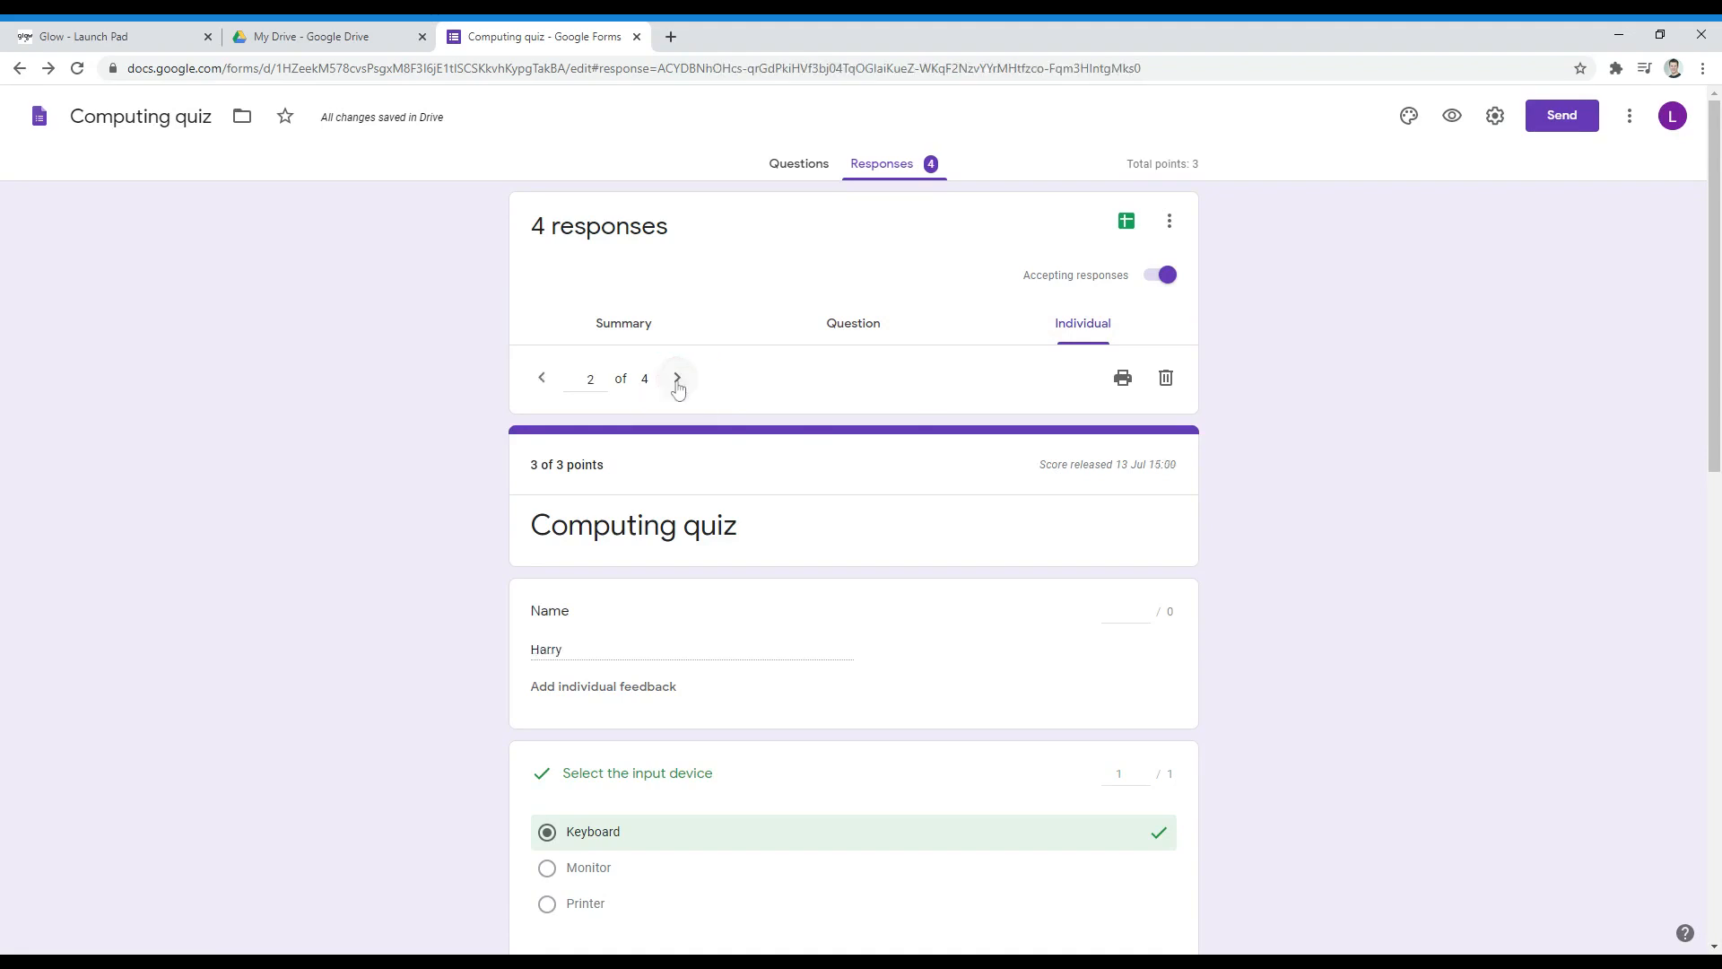
click(678, 386)
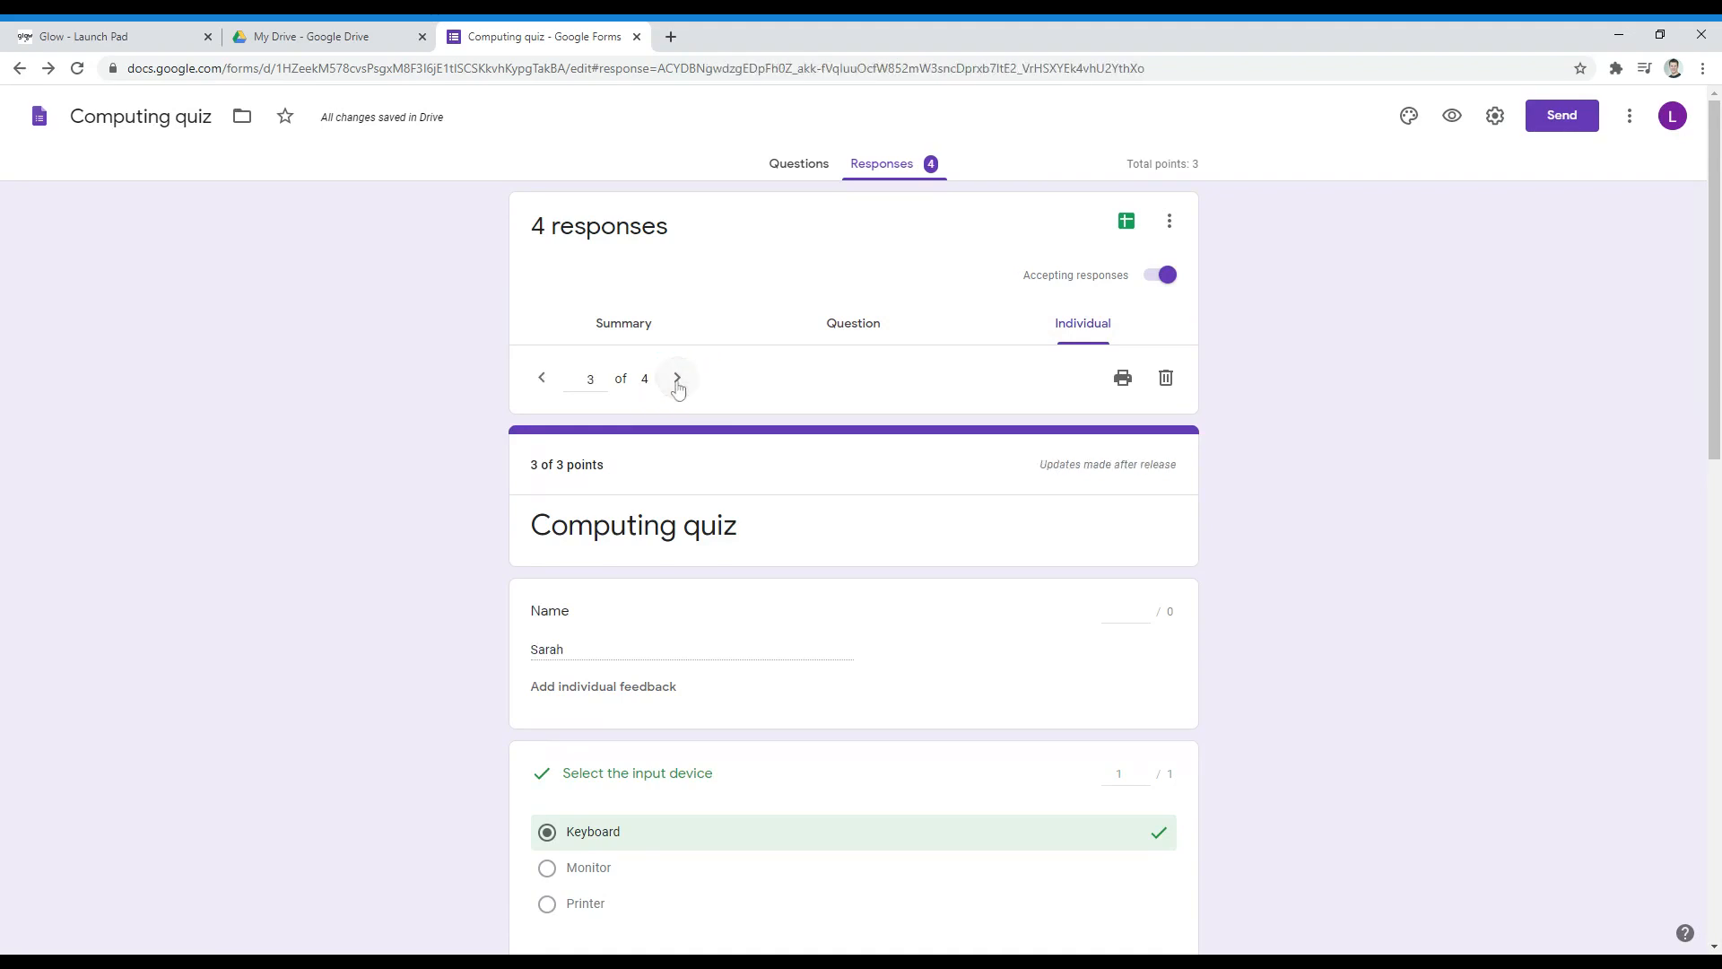